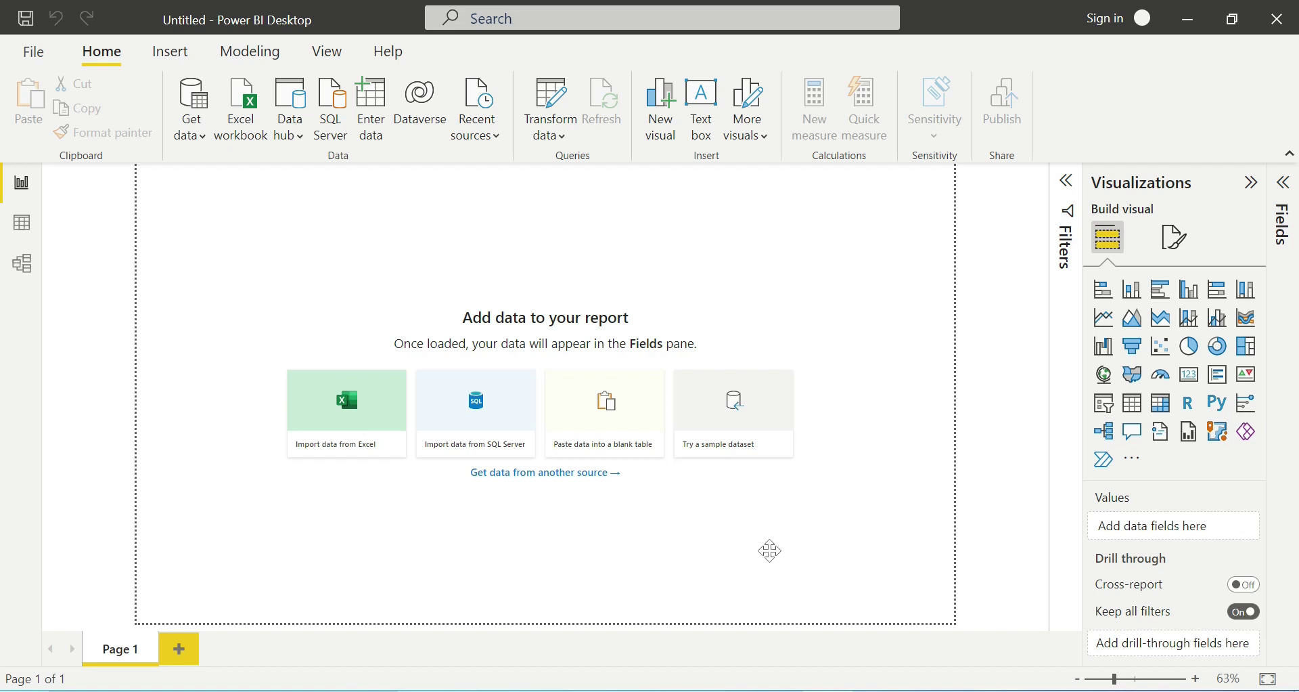
- Load the financials table from the Financial Sample.xlsx sample dataset and look over its rows in the data view
click(707, 406)
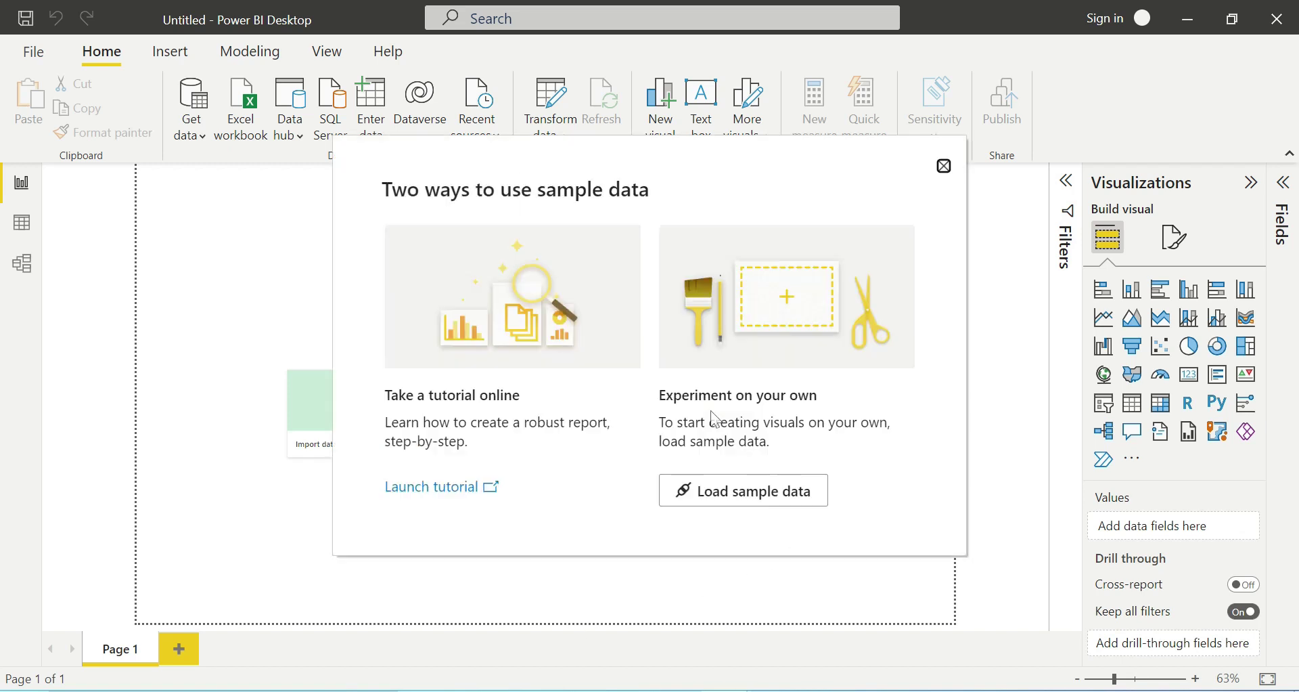
click(779, 500)
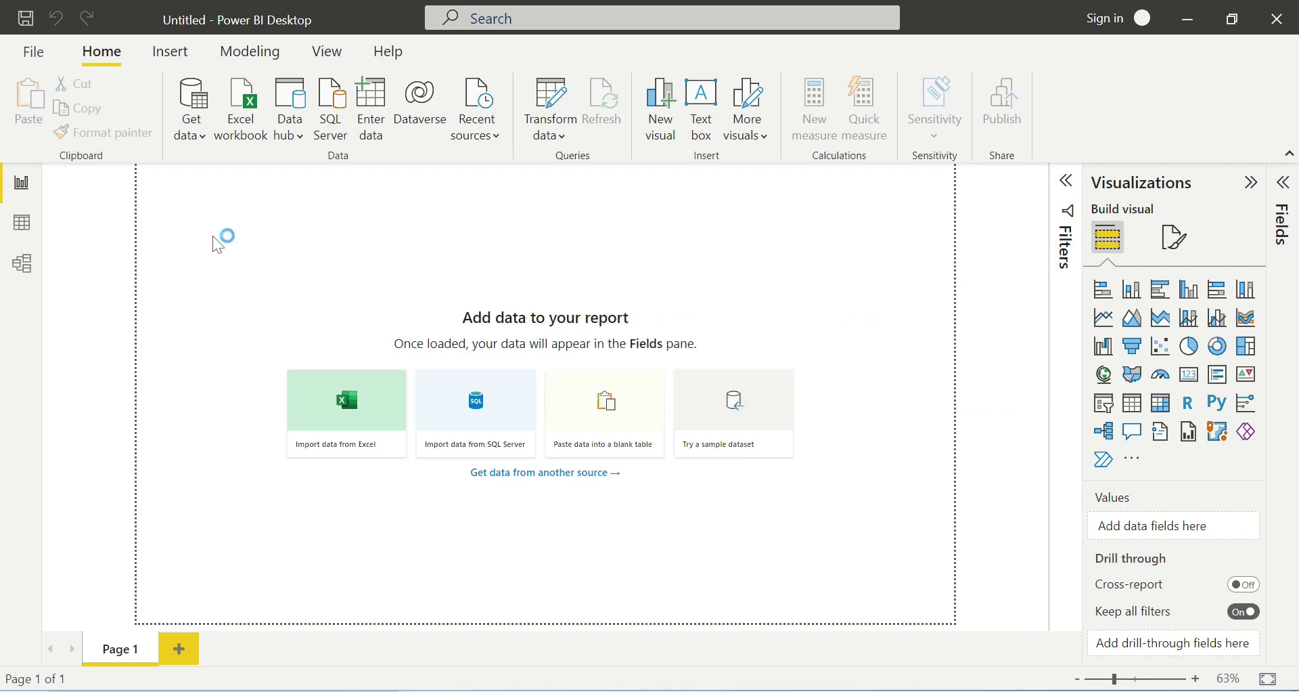
click(266, 173)
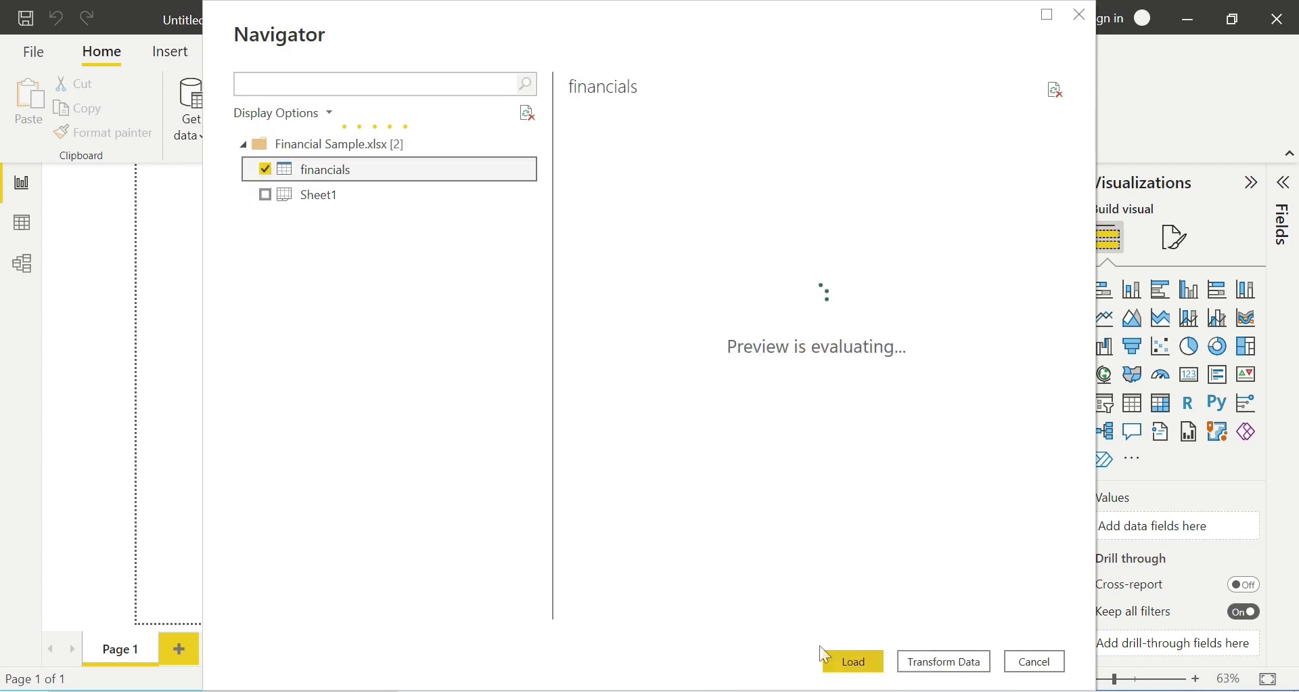
click(839, 661)
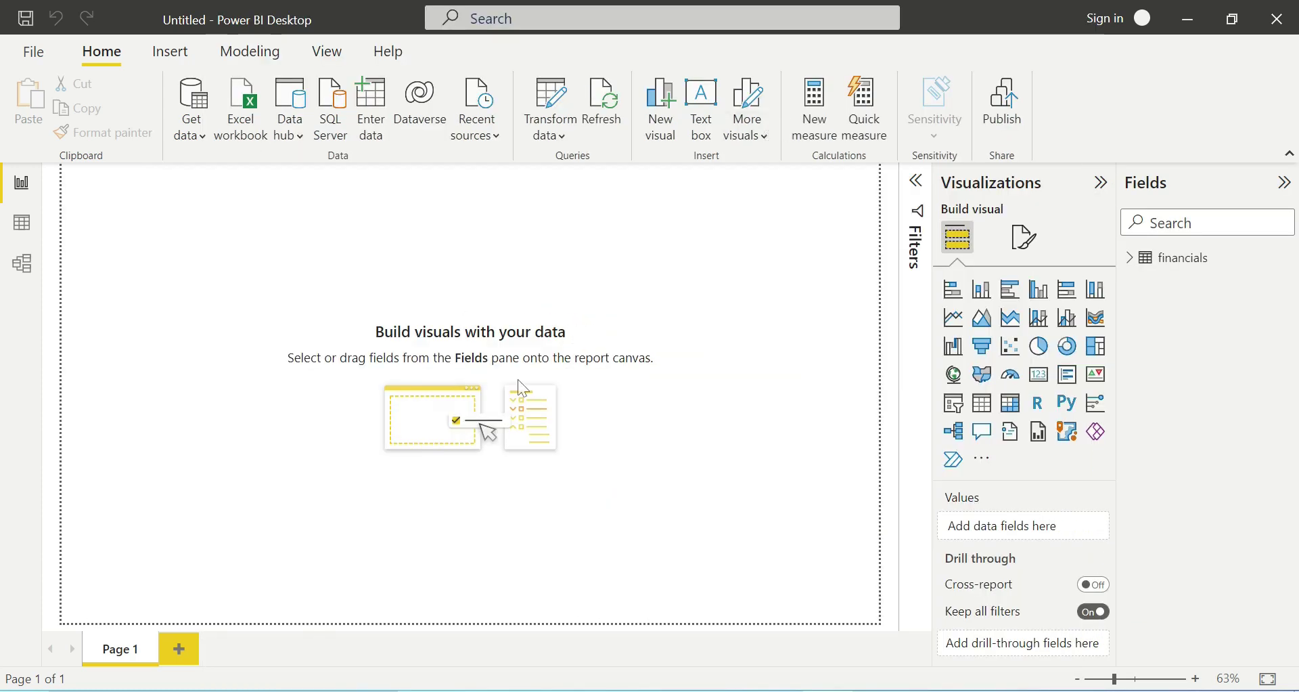
click(21, 222)
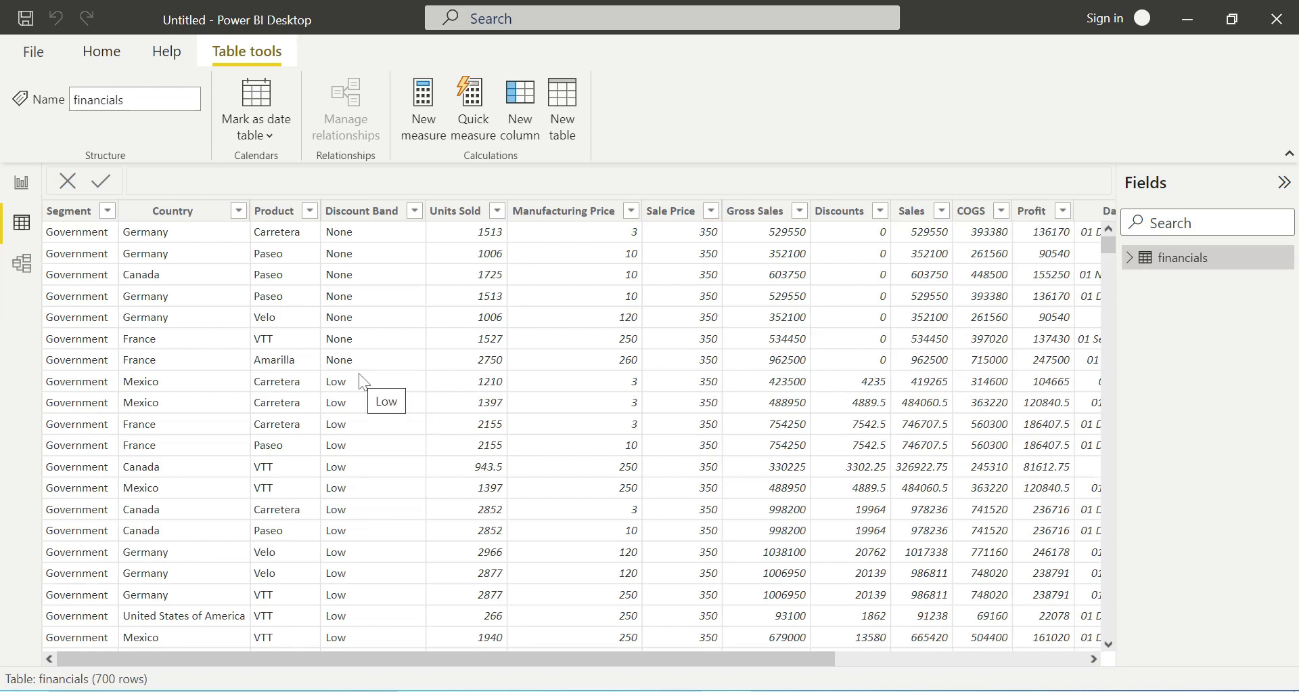
click(9, 187)
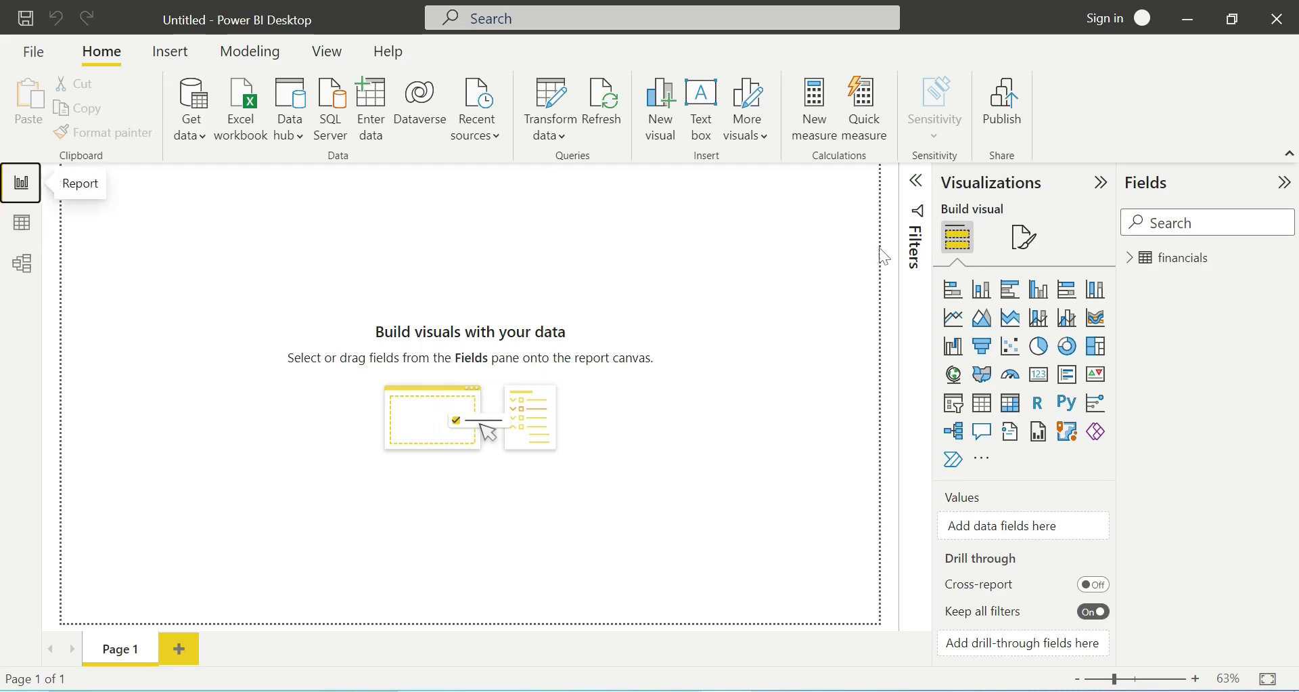
- Create a measure named PP in the financials table, starting its formula with CALCULATE(SUM(financials[ Sales])
click(1285, 258)
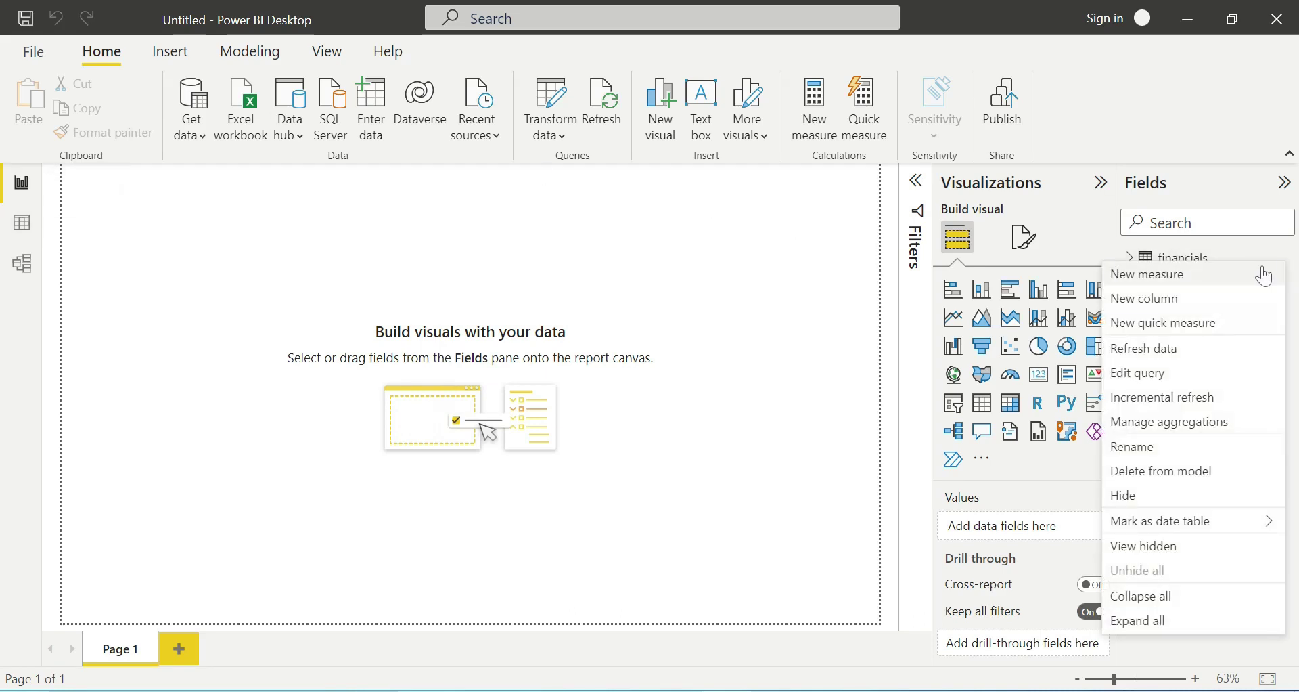
click(1177, 277)
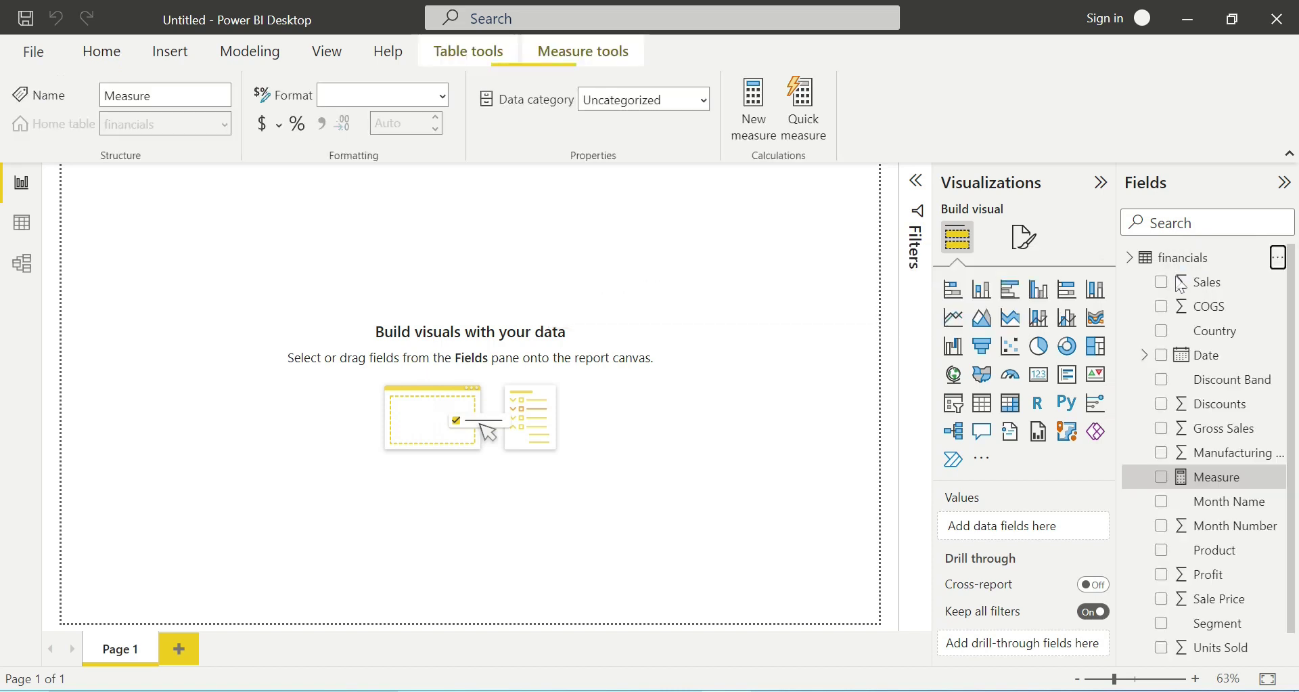
text(PP =)
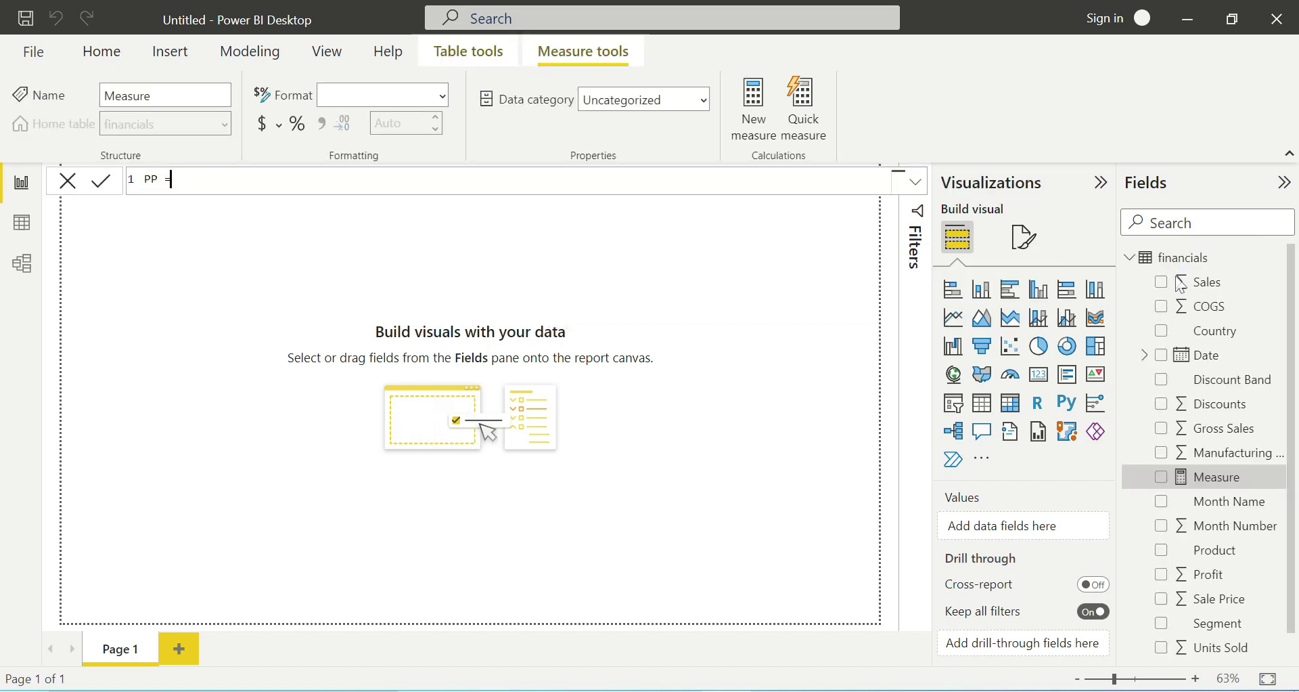
text(ca)
key(Tab)
text(su)
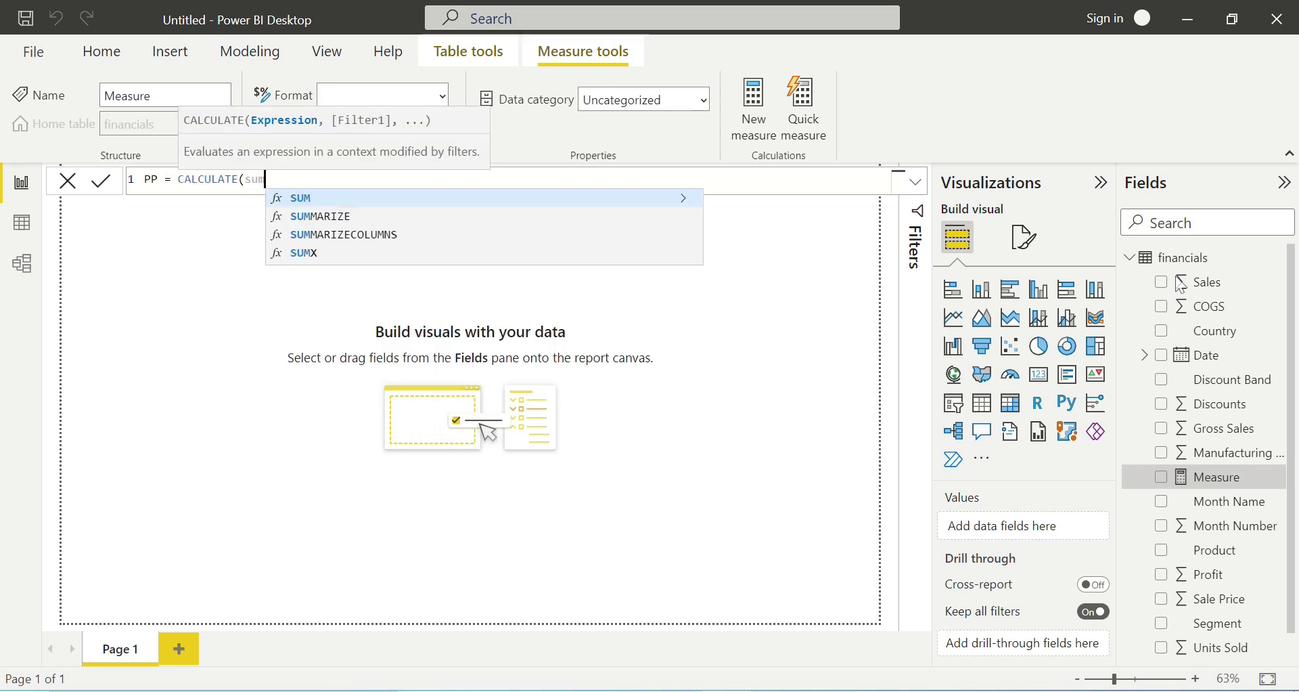
key(Tab)
key(Down)
key(Tab)
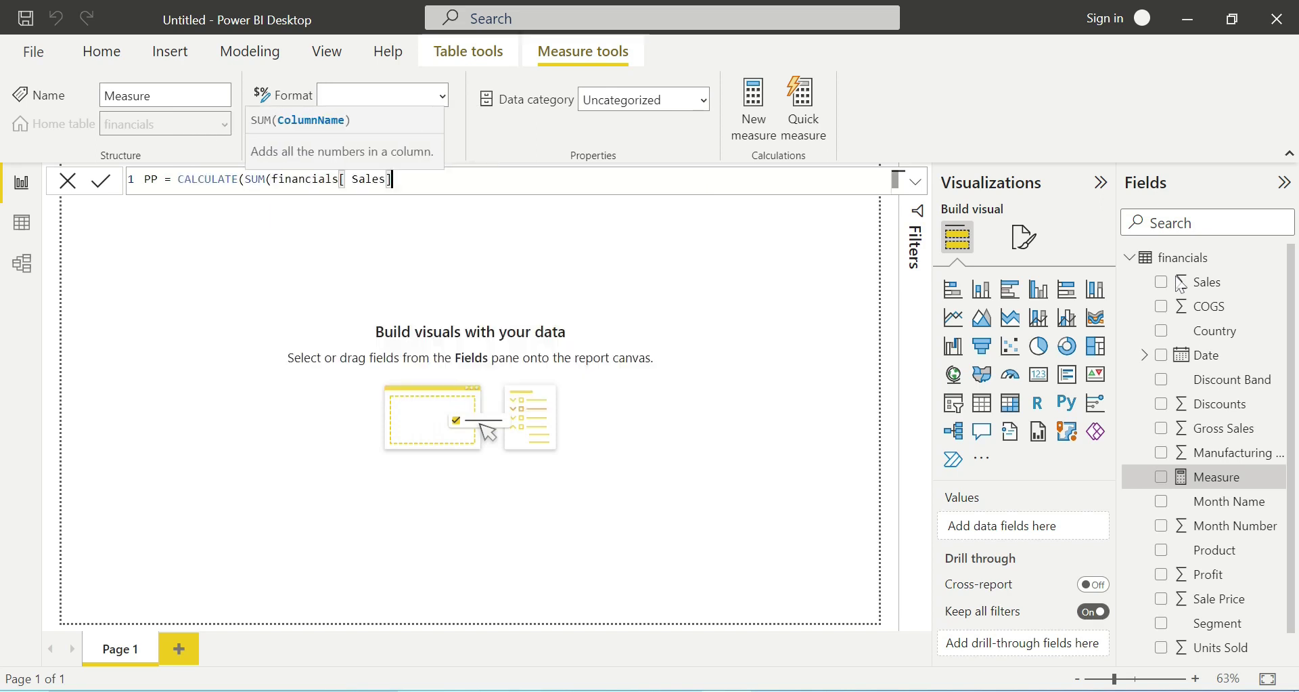
text())
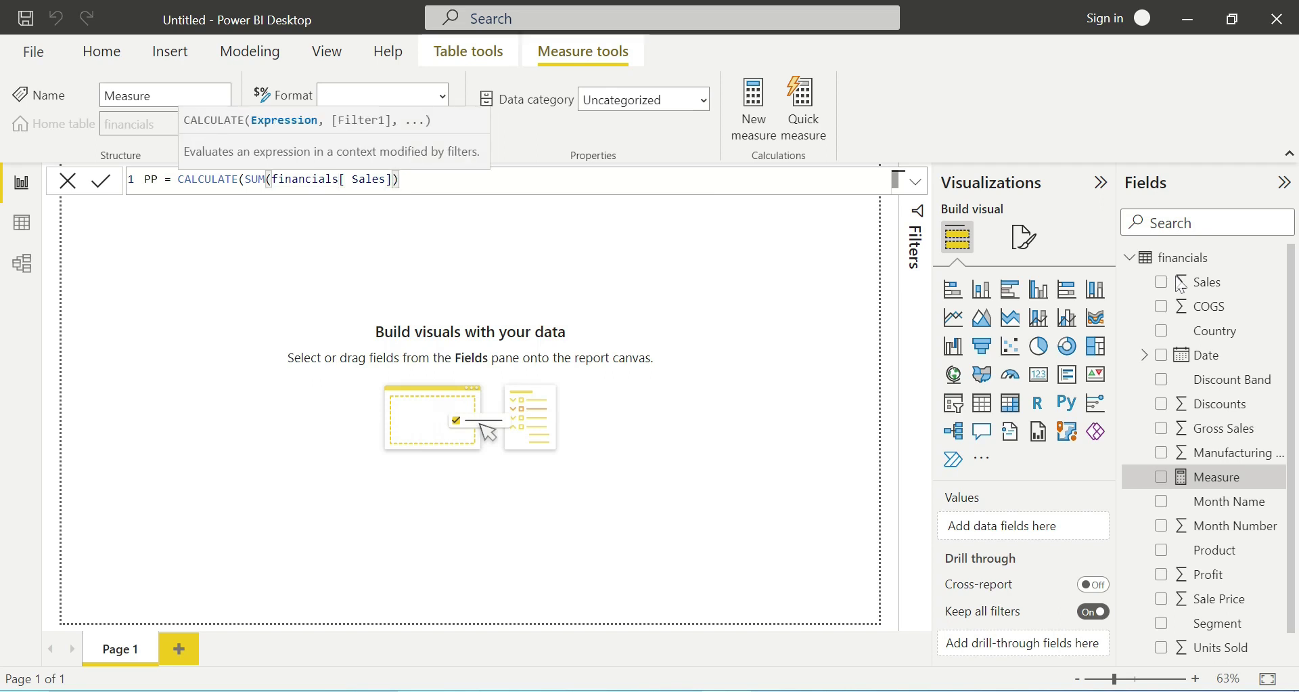
- Add the PARALLELPERIOD function as the filter argument of the PP measure's CALCULATE expression
text(,parl)
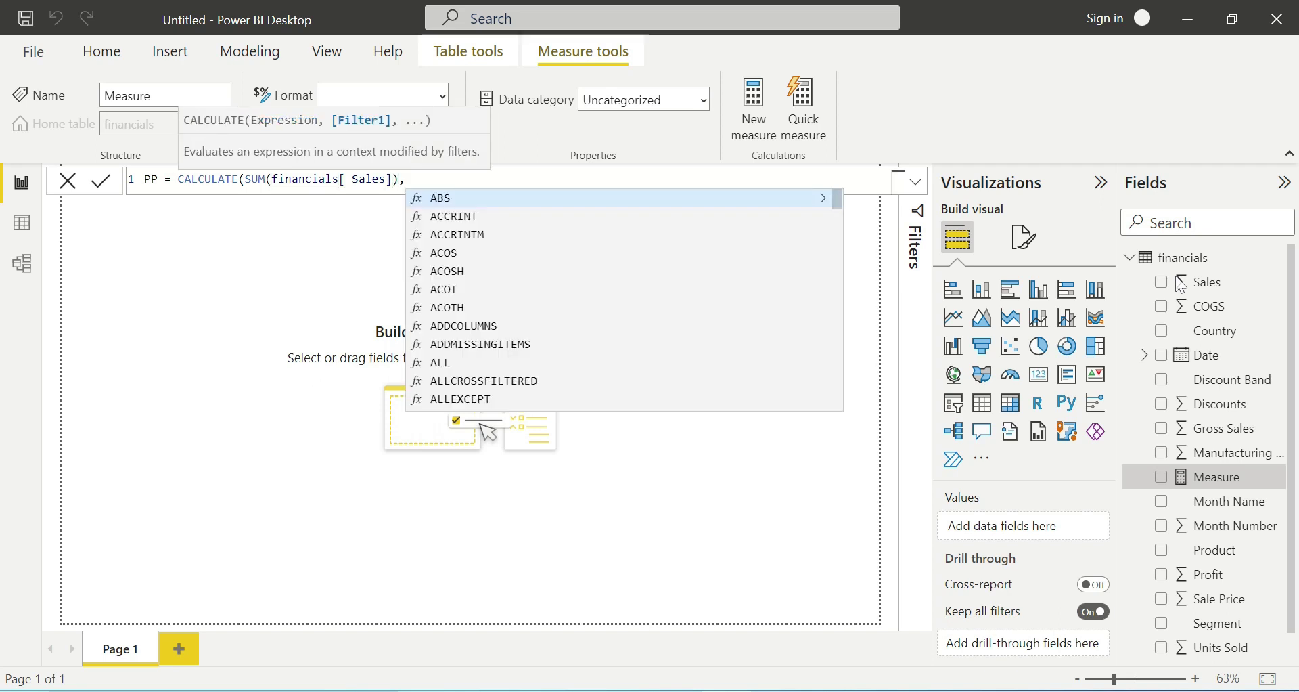
key(BackSpace)
key(BackSpace)
key(BackSpace)
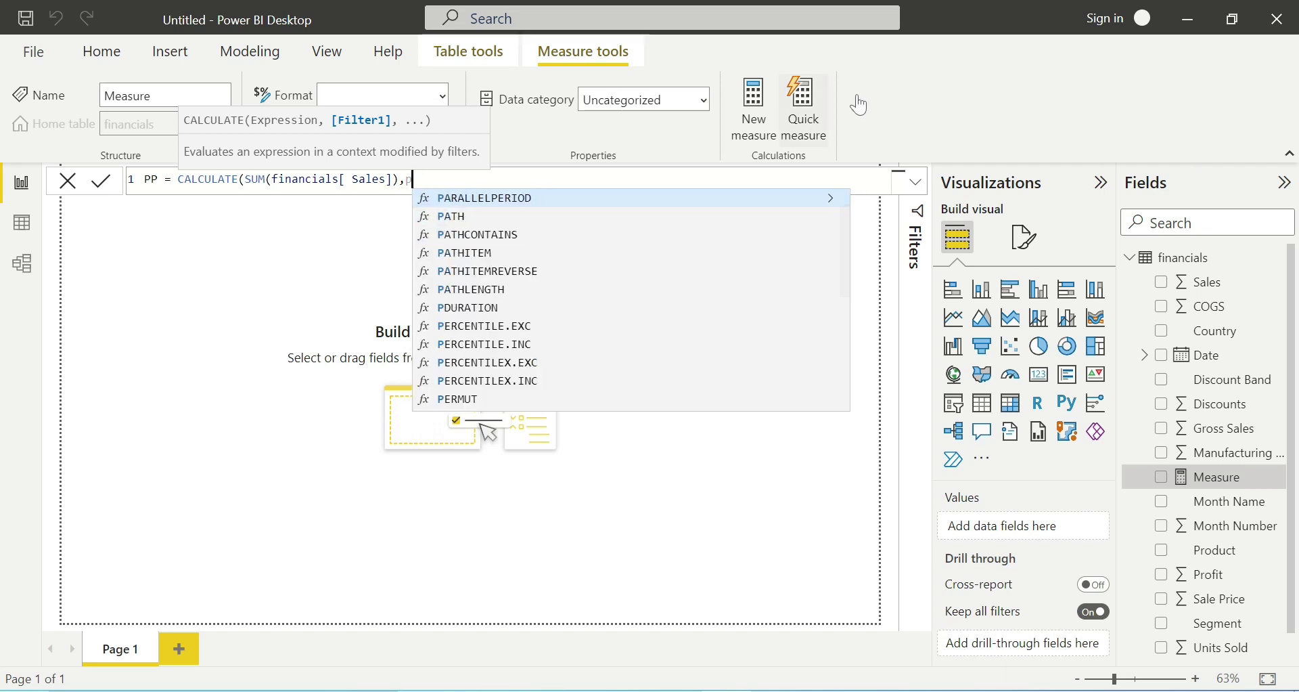
click(503, 202)
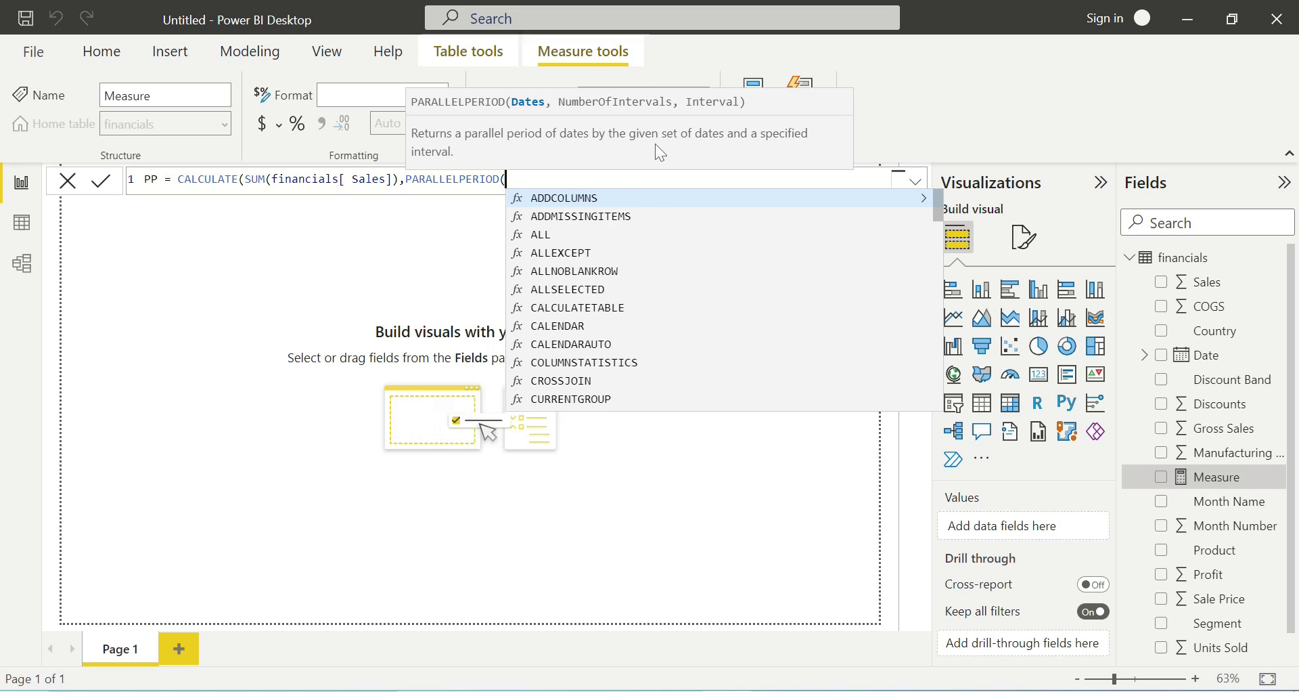
- Supply financials[Date].[Date] as the dates argument of PARALLELPERIOD
text(dat)
key(Down)
key(Down)
key(Down)
key(Down)
key(Down)
key(Down)
key(Down)
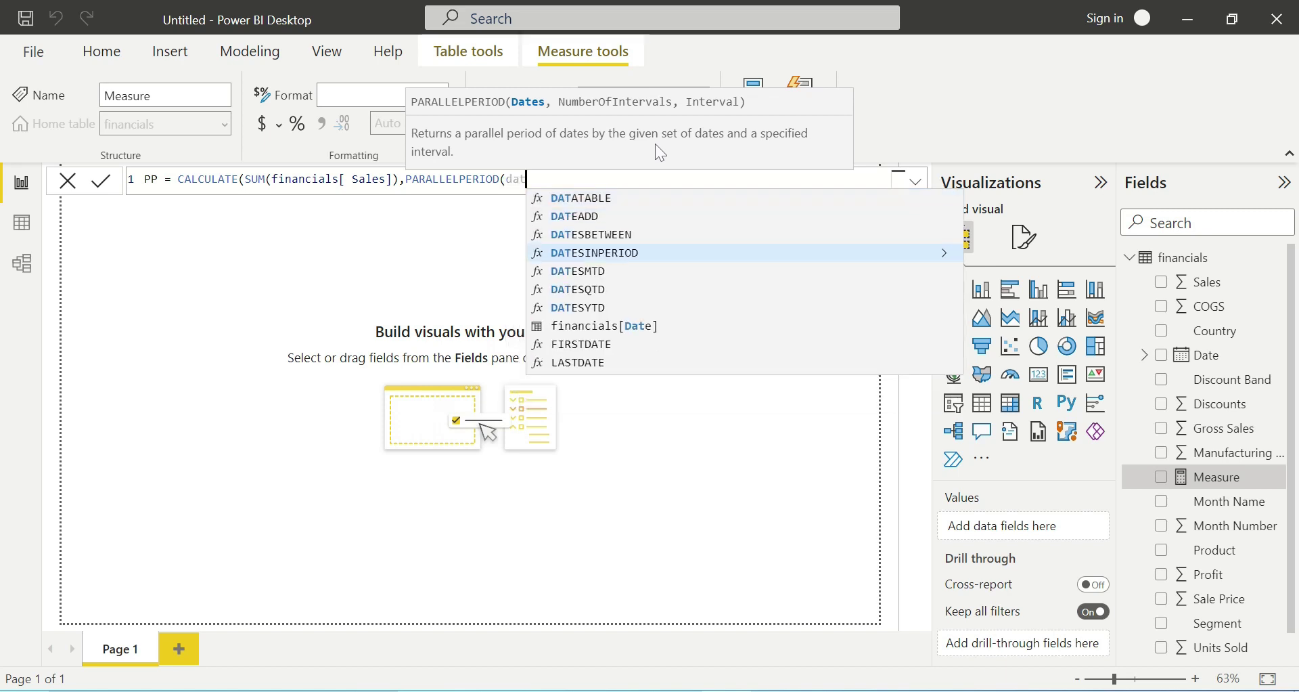
key(Tab)
key(Down)
key(Up)
key(Tab)
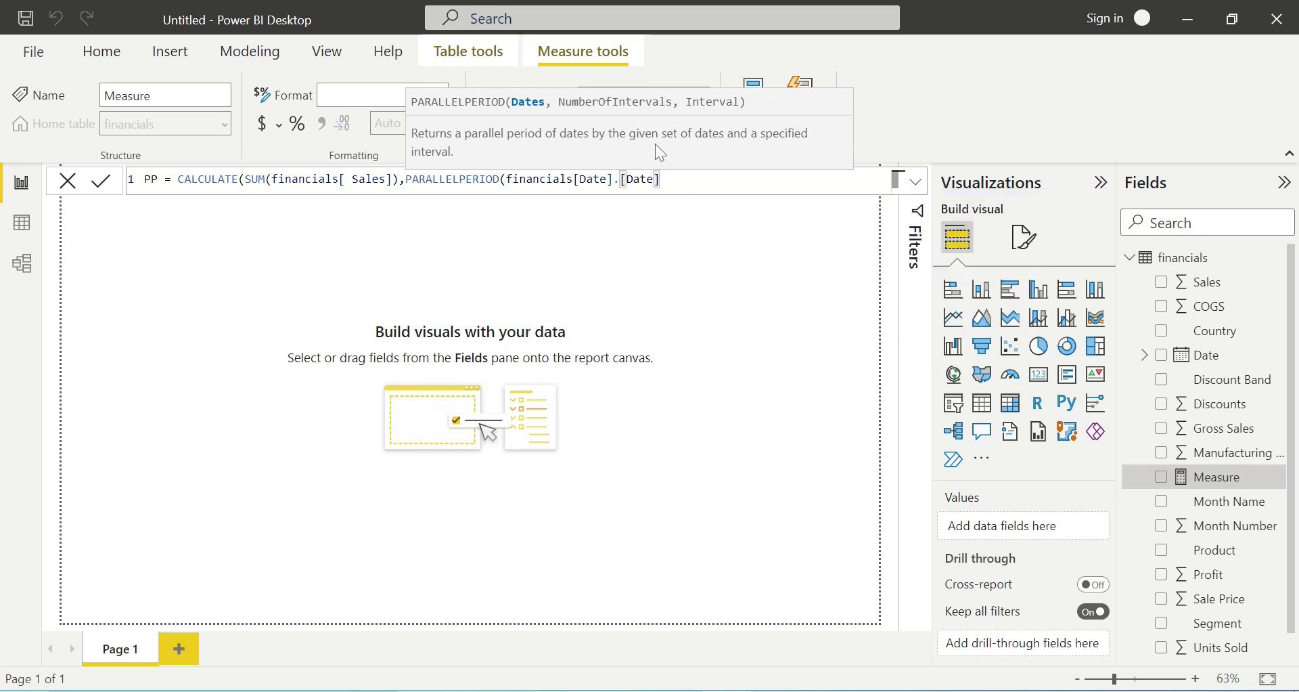
- Set the PARALLELPERIOD shift to 1 with the YEAR interval, then close and commit the PP formula
text(,)
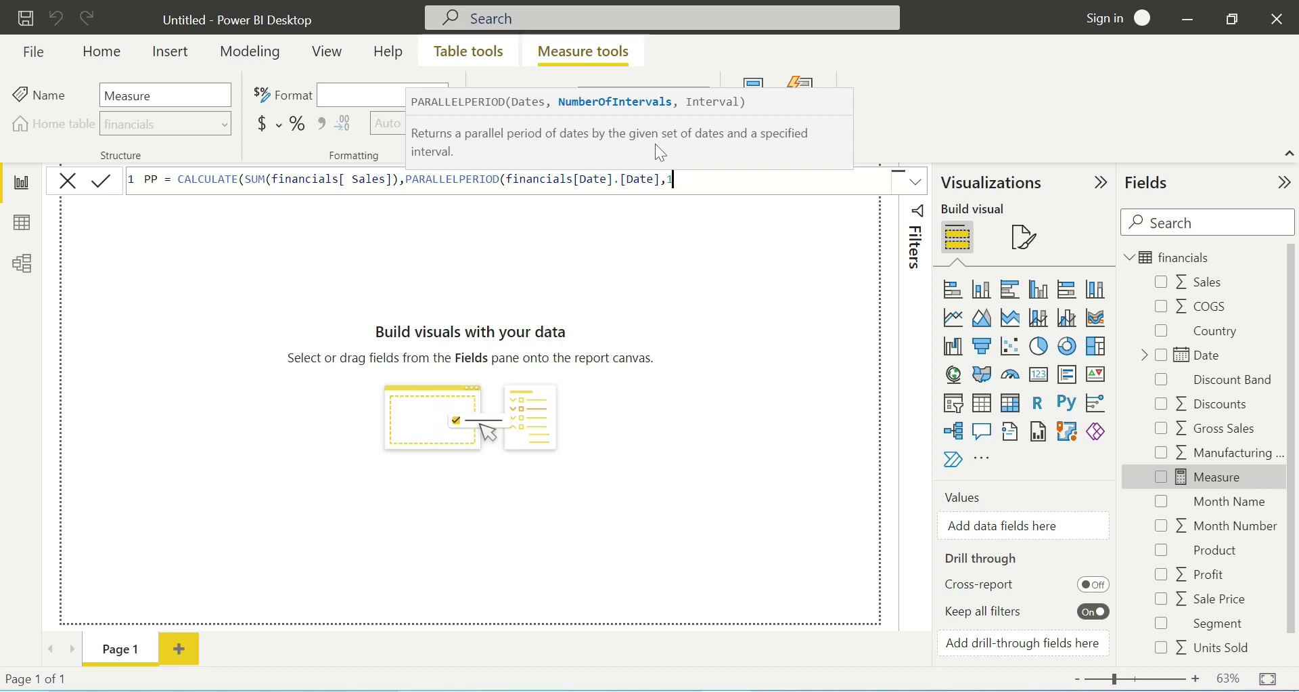
text(1,)
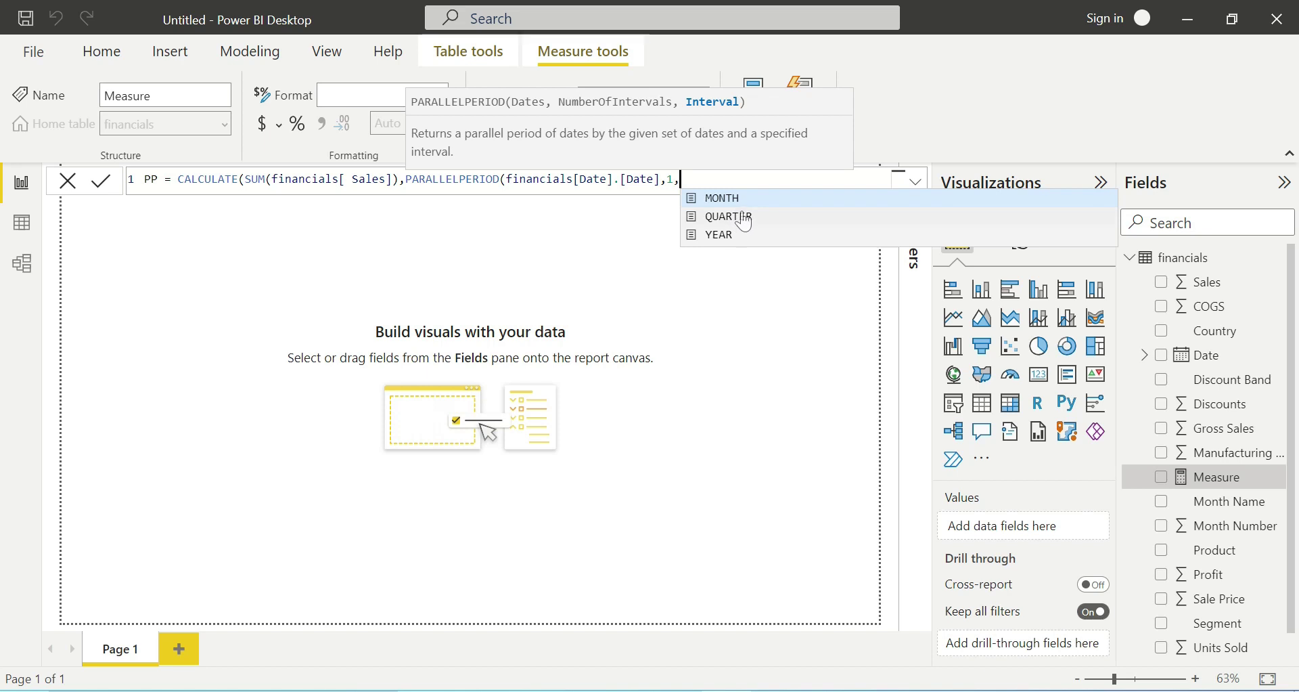
text(YEAR)
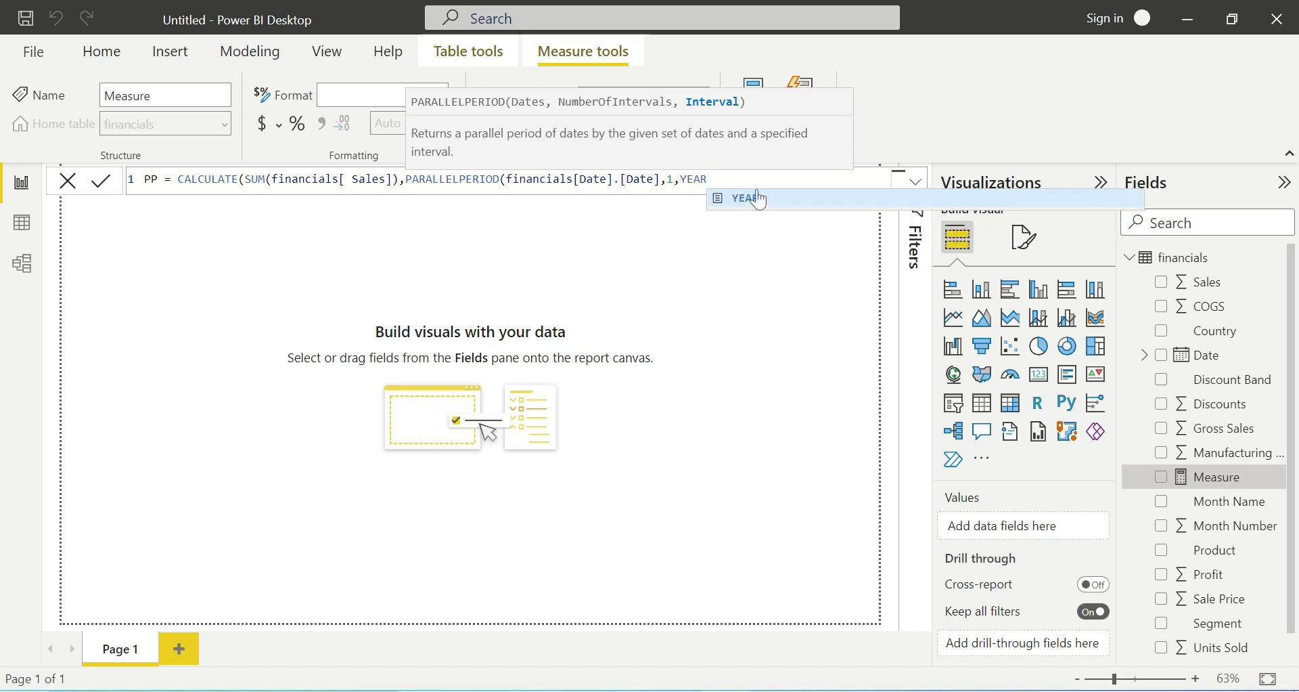
text())
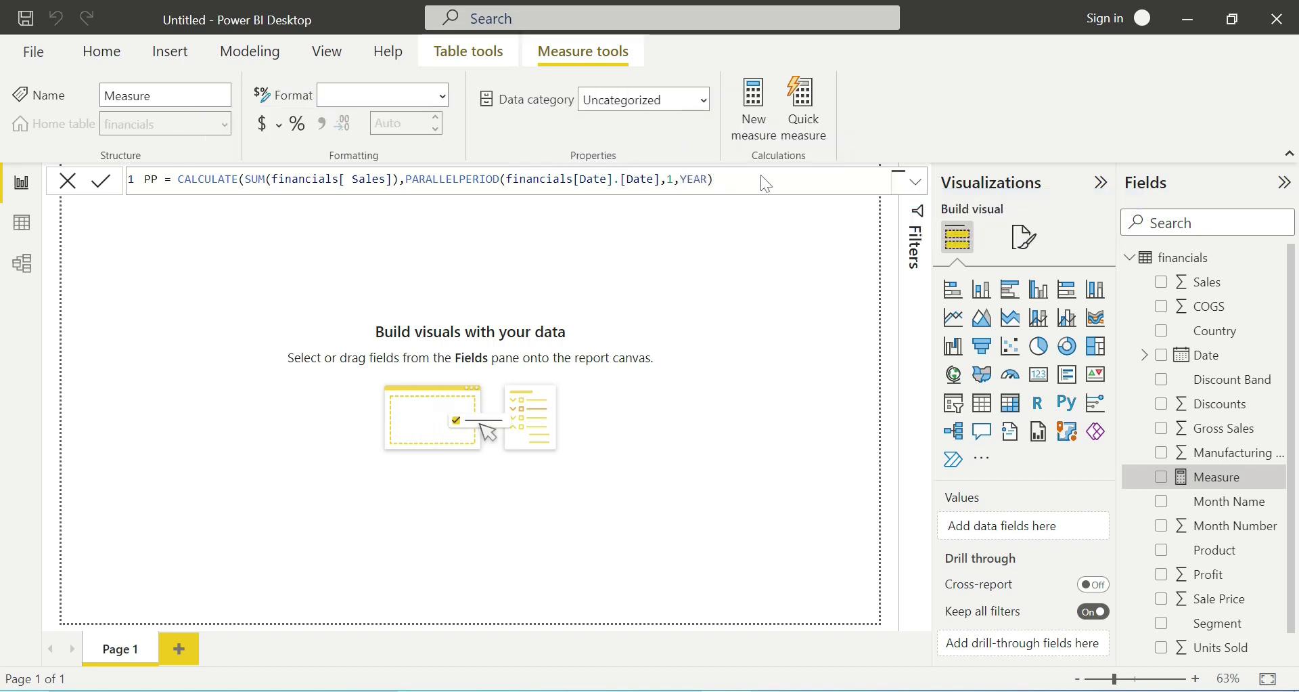
key(Return)
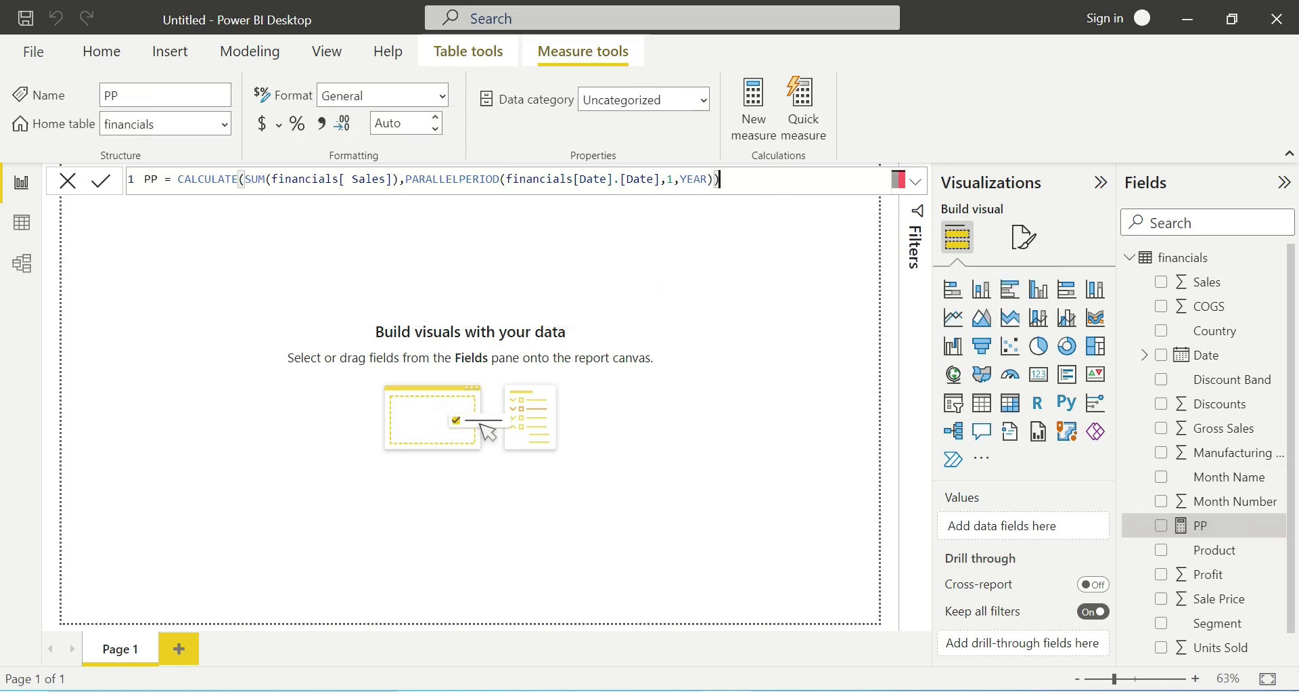
- Insert a table visual, move it toward the middle of the report page and add the Sales field
click(981, 403)
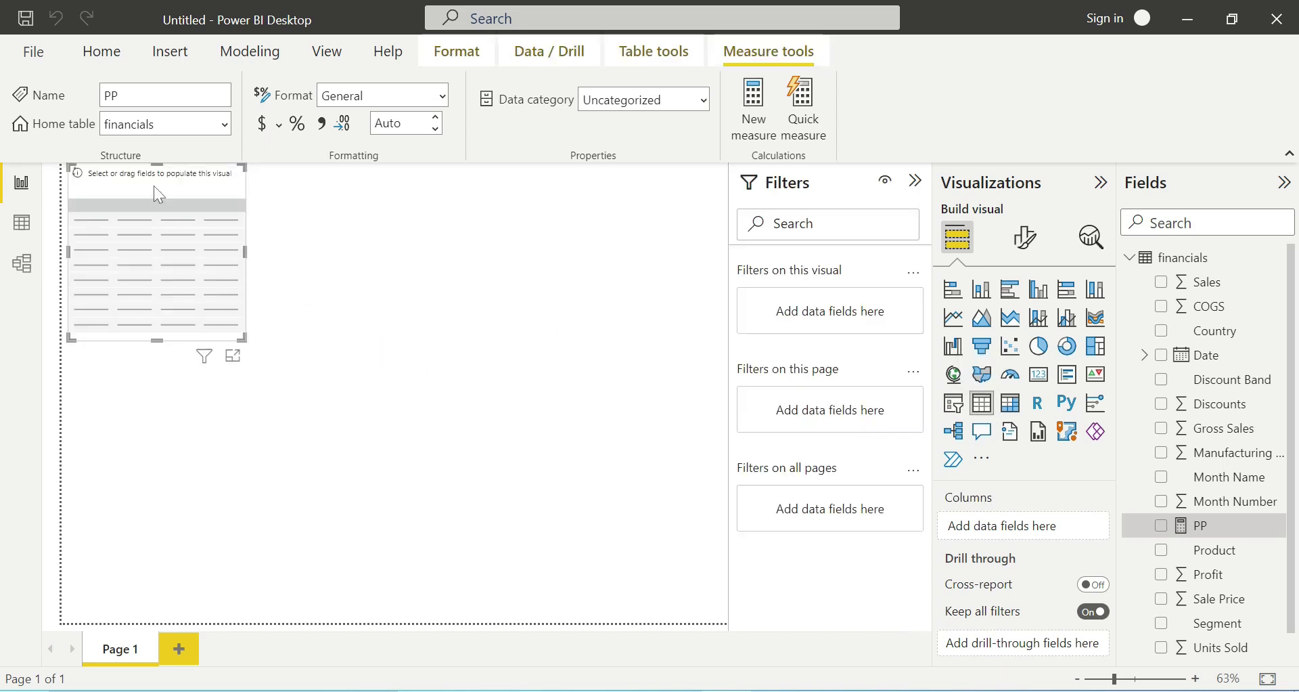
click(159, 194)
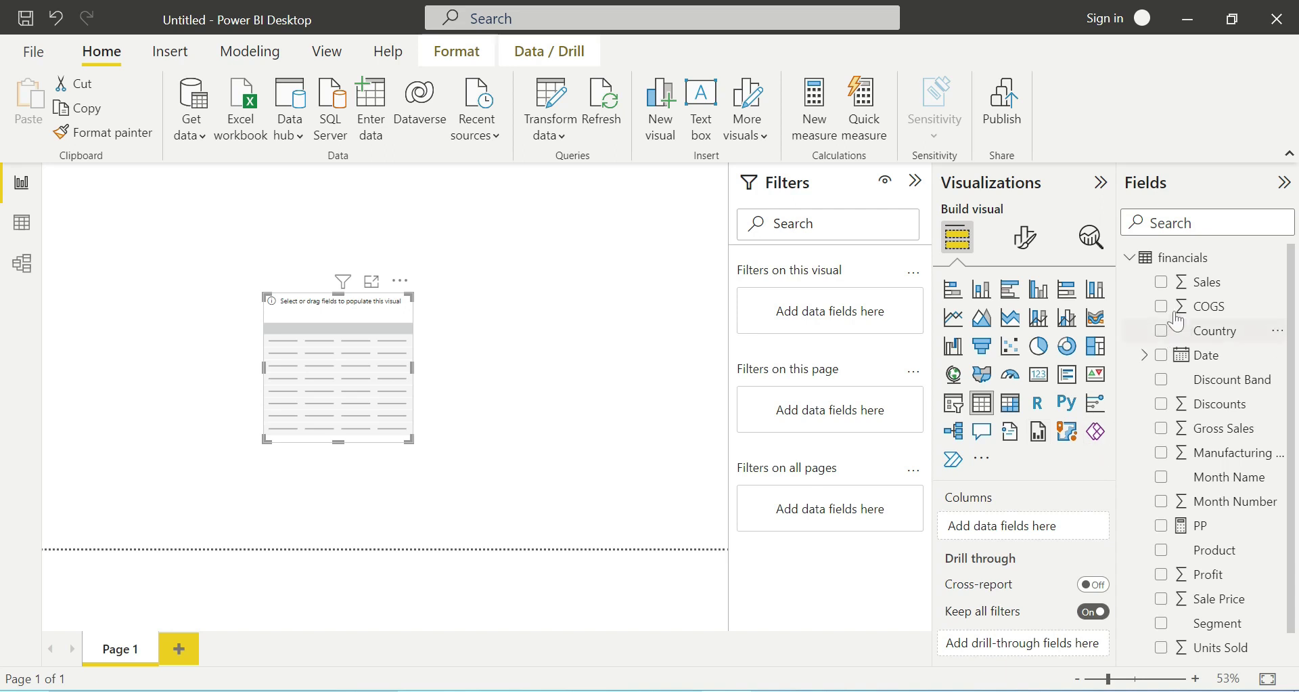
click(1163, 285)
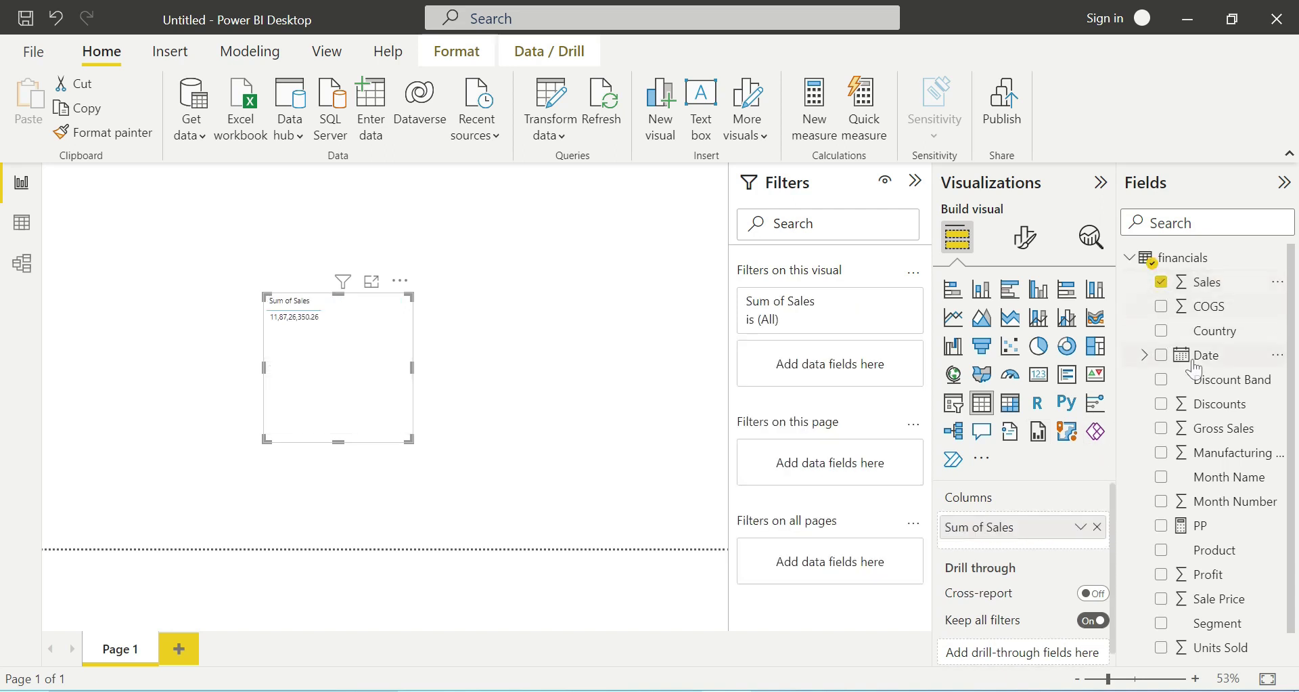
- Add the Year field to the table visual and set it to Don't summarize
scroll(1178, 436, down, 1)
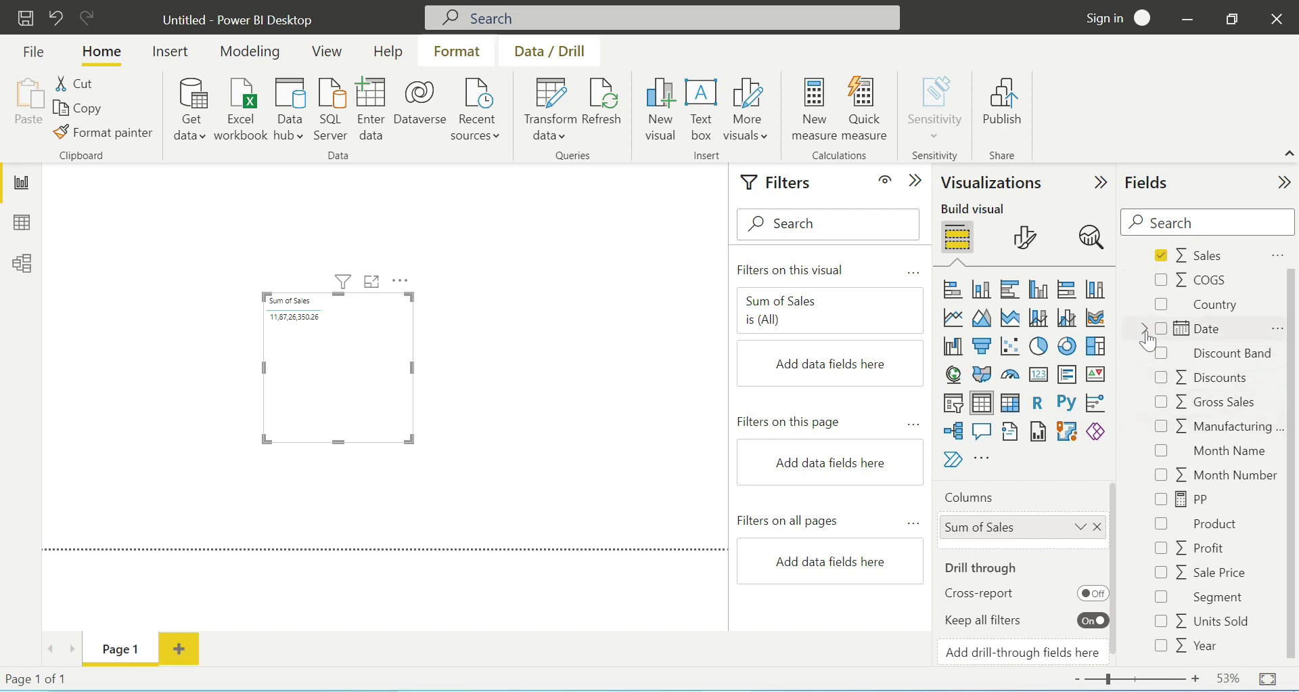
click(1162, 646)
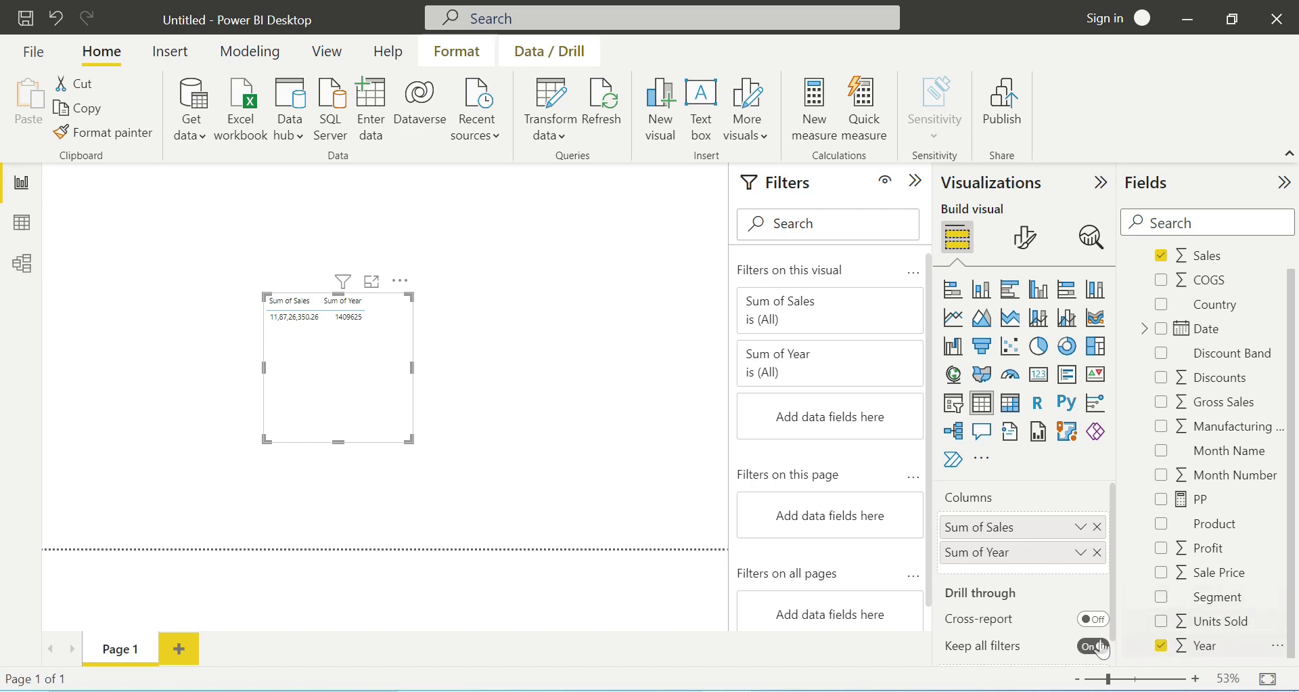
click(1080, 552)
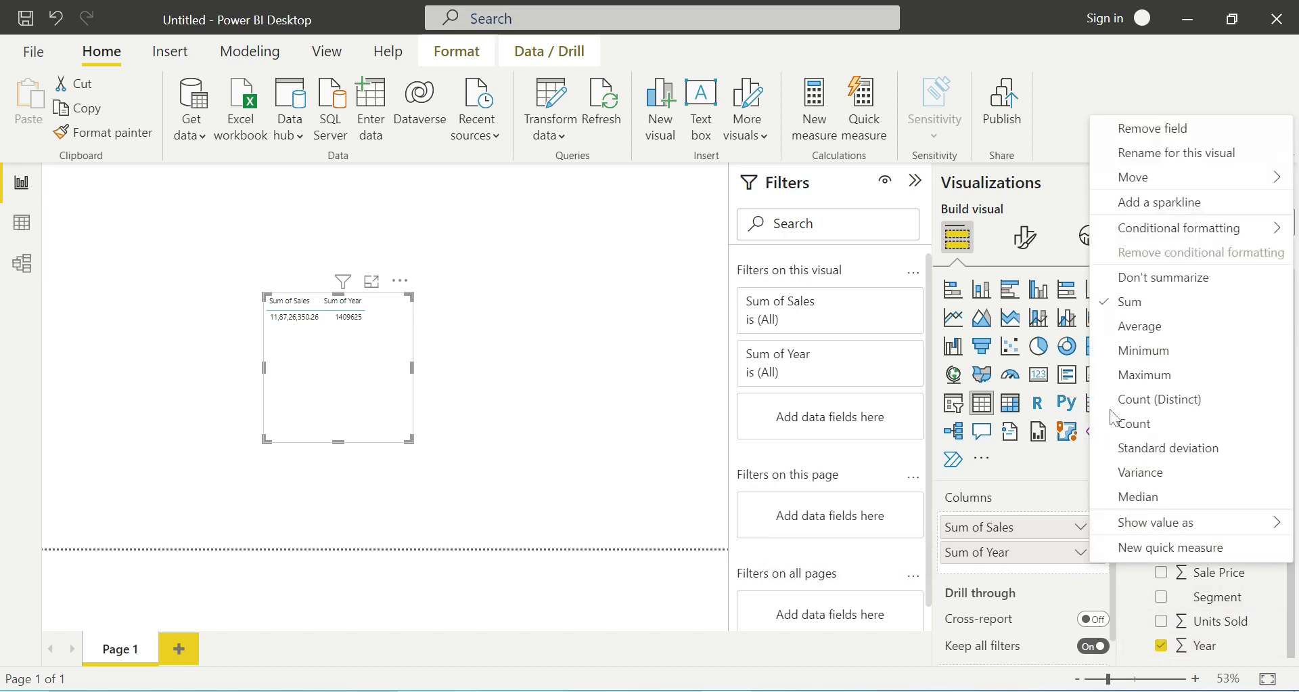
click(1164, 278)
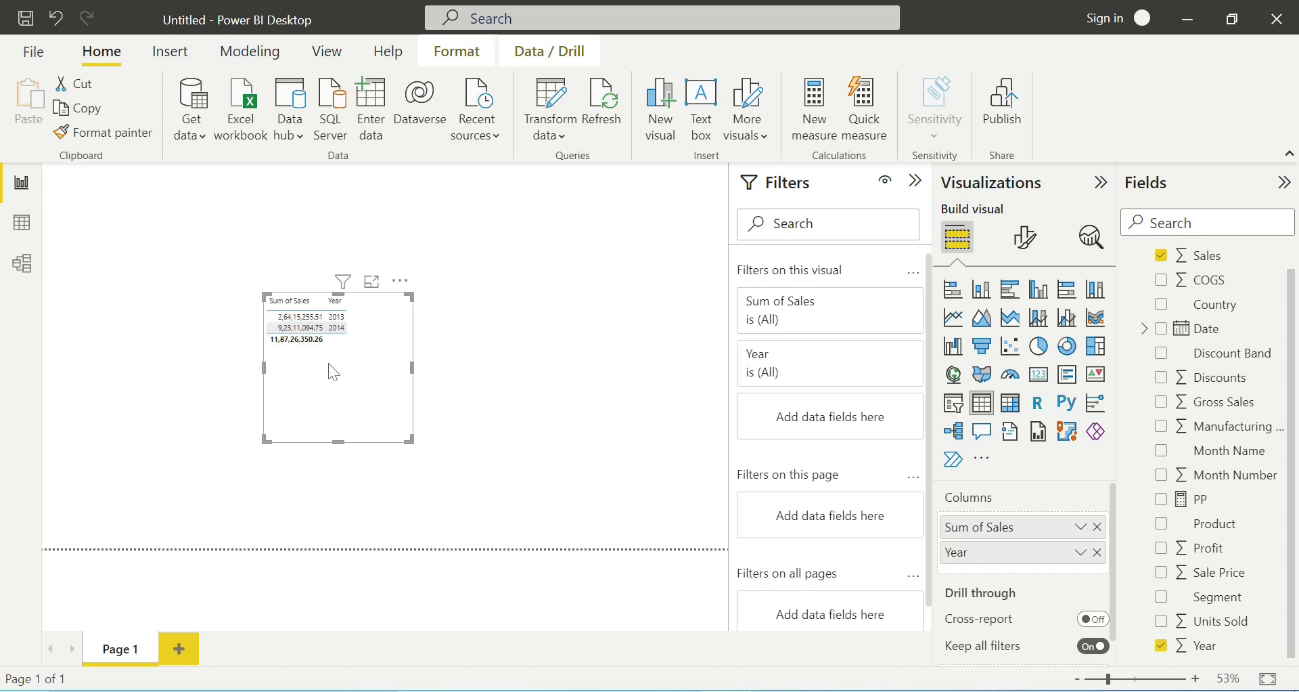
- Add the PP measure as the table visual's last column and enlarge the visual
drag(1196, 499, 1005, 558)
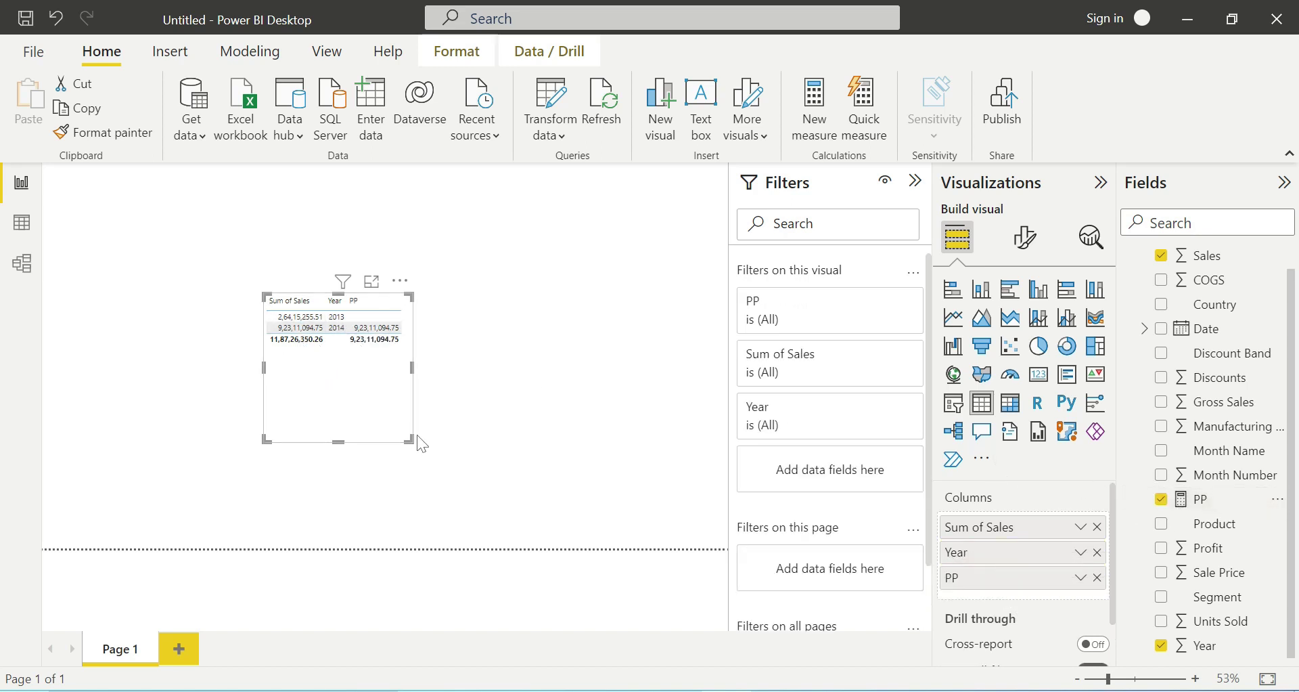
drag(410, 442, 454, 466)
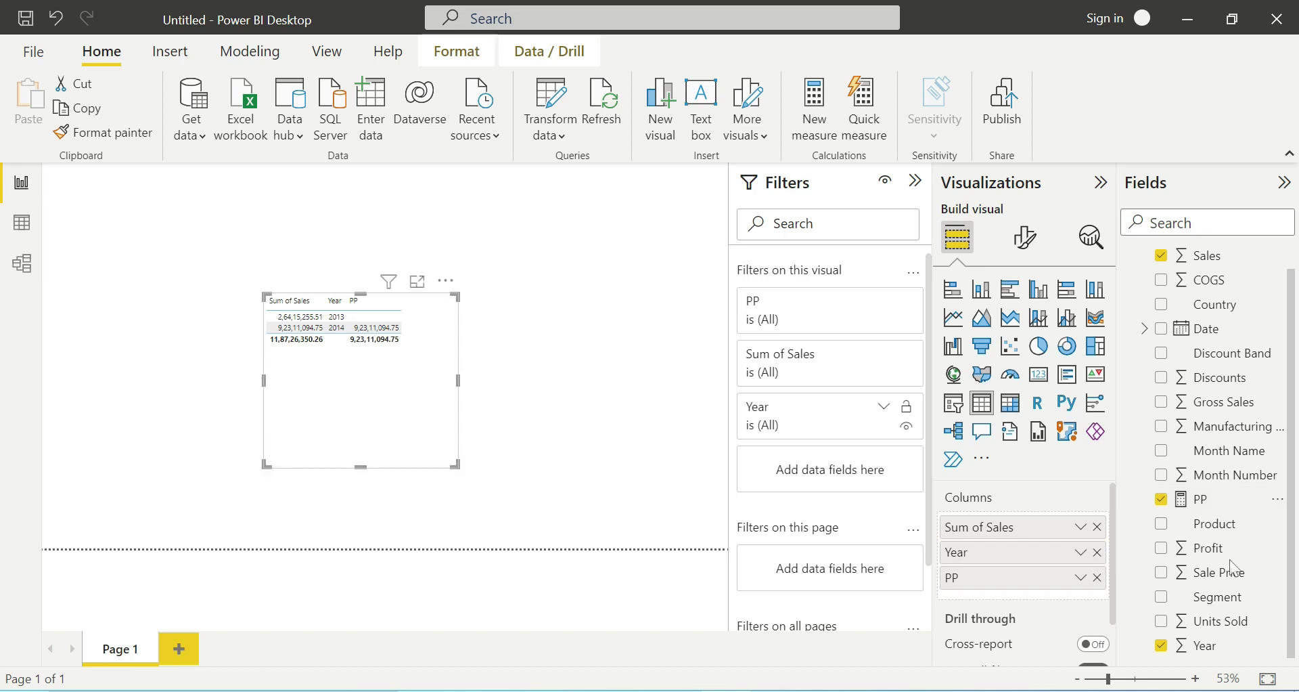
- Change the number of intervals in the PP measure's PARALLELPERIOD to -1 and compare its yearly values in the table
click(1199, 498)
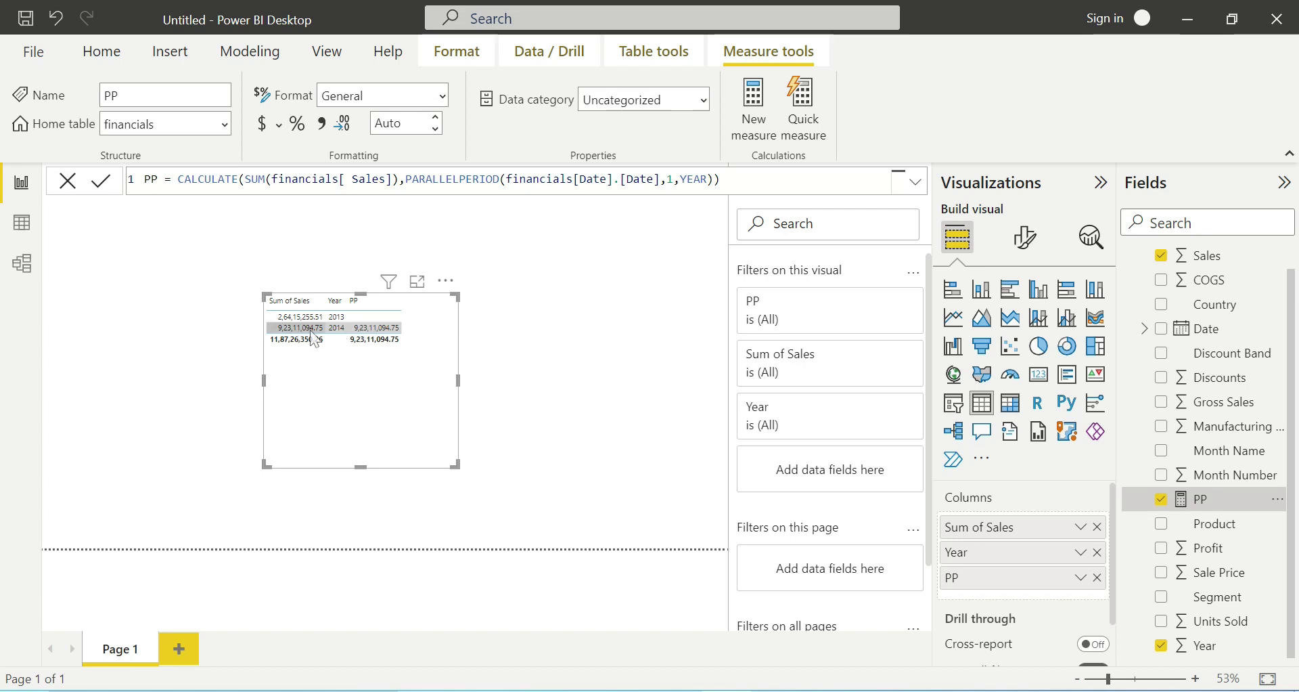
click(670, 179)
text(1)
key(Left)
text(-)
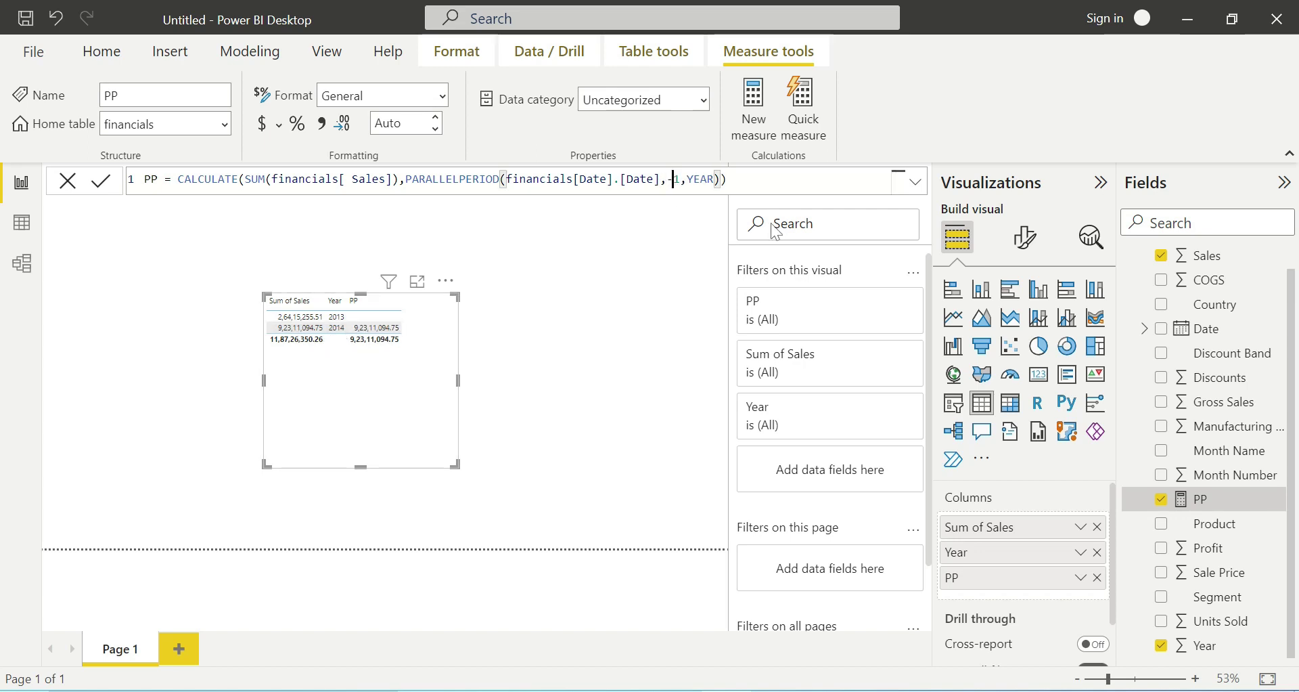
key(Return)
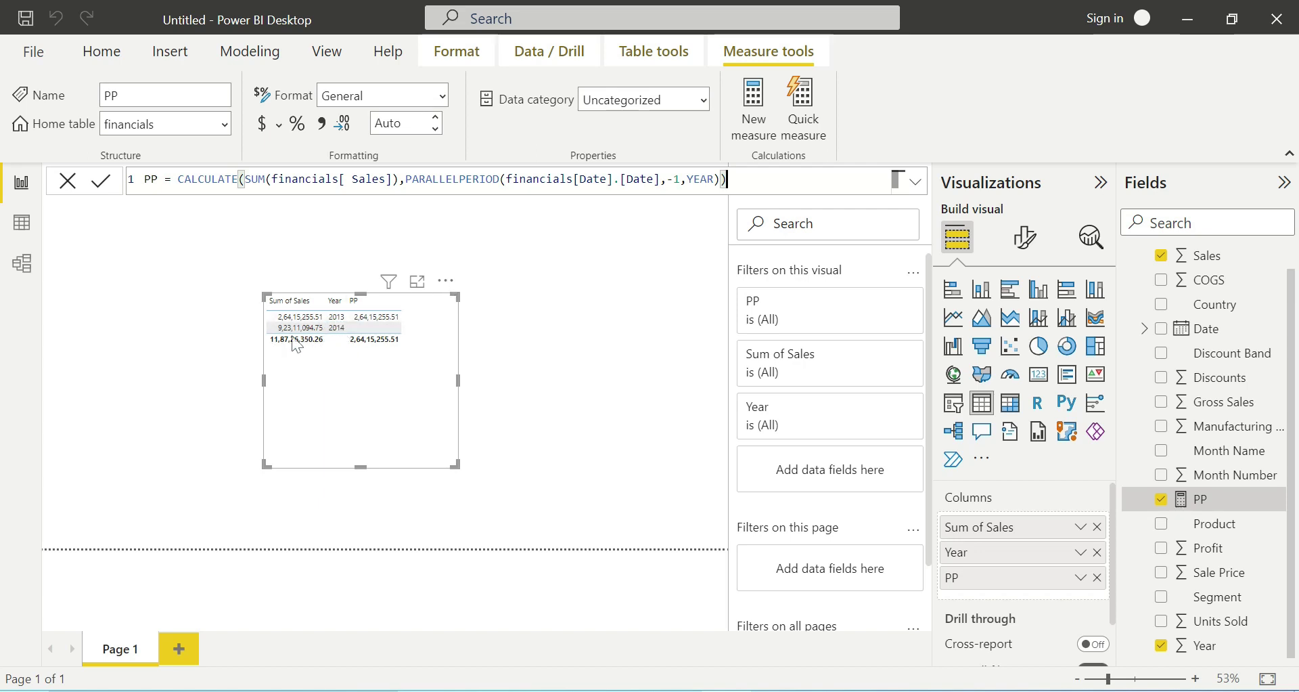
mouse_move(308, 325)
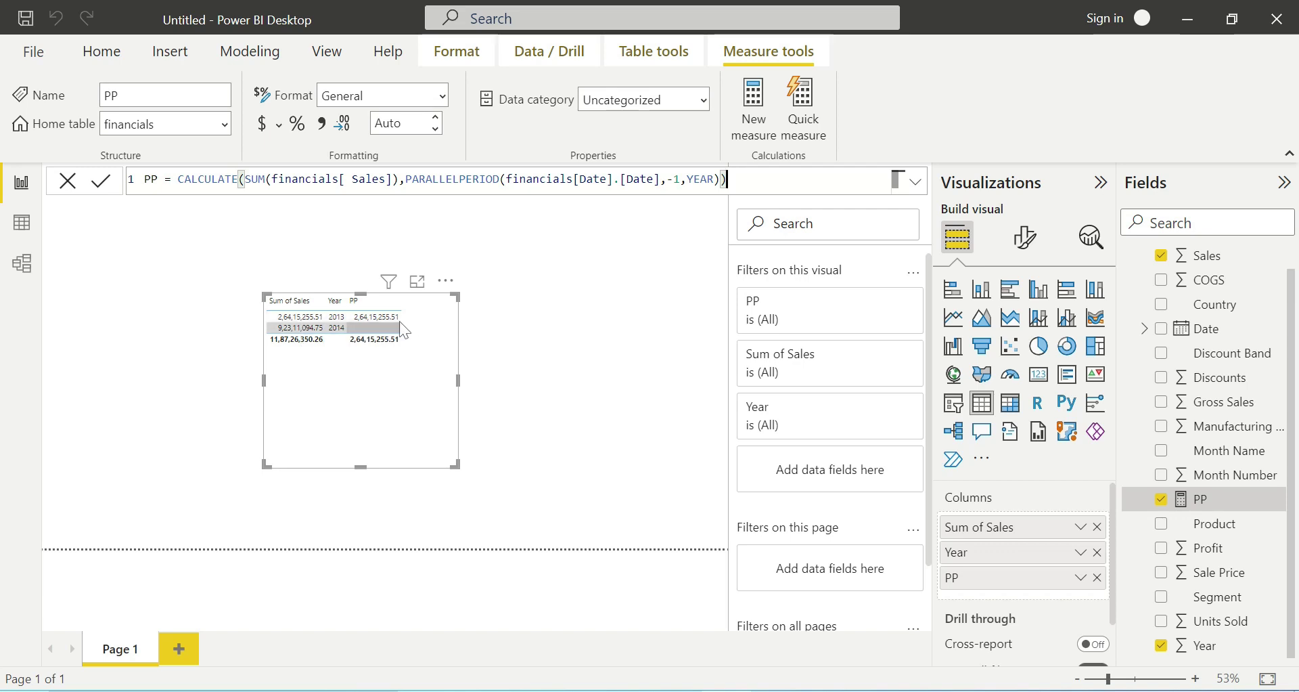
- Set the number of intervals in the PP measure's PARALLELPERIOD to -2
click(679, 179)
key(BackSpace)
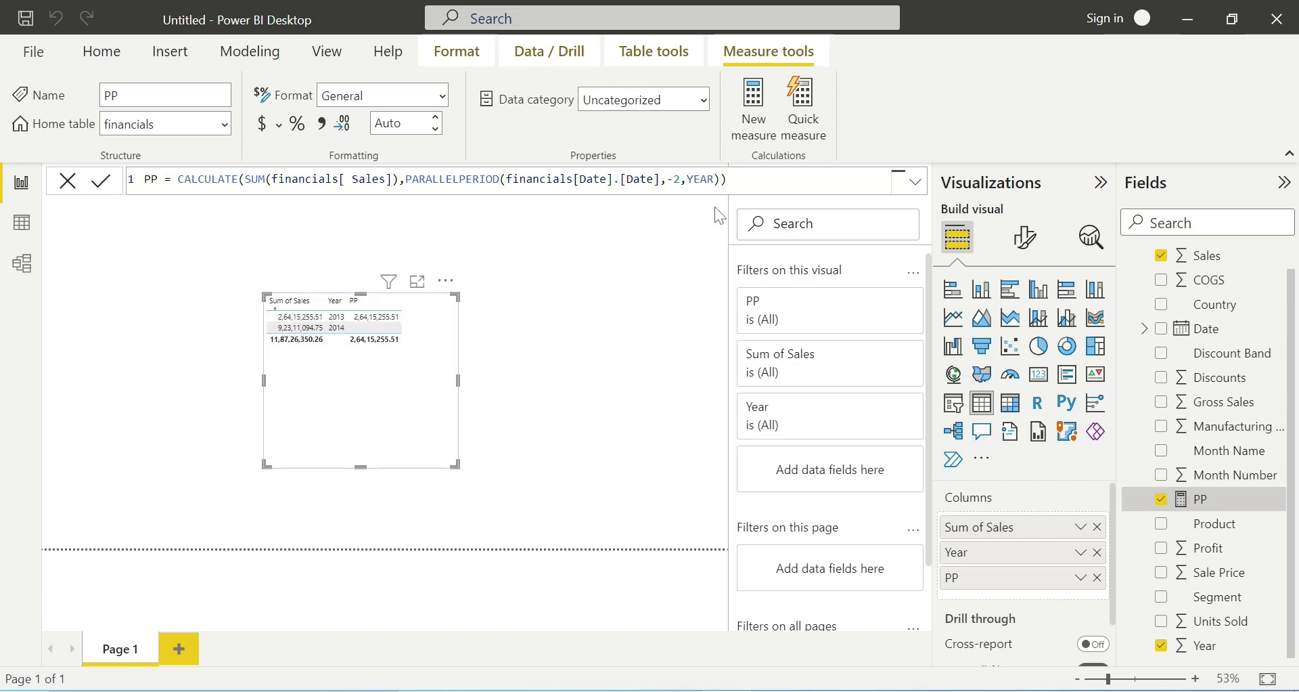
key(Return)
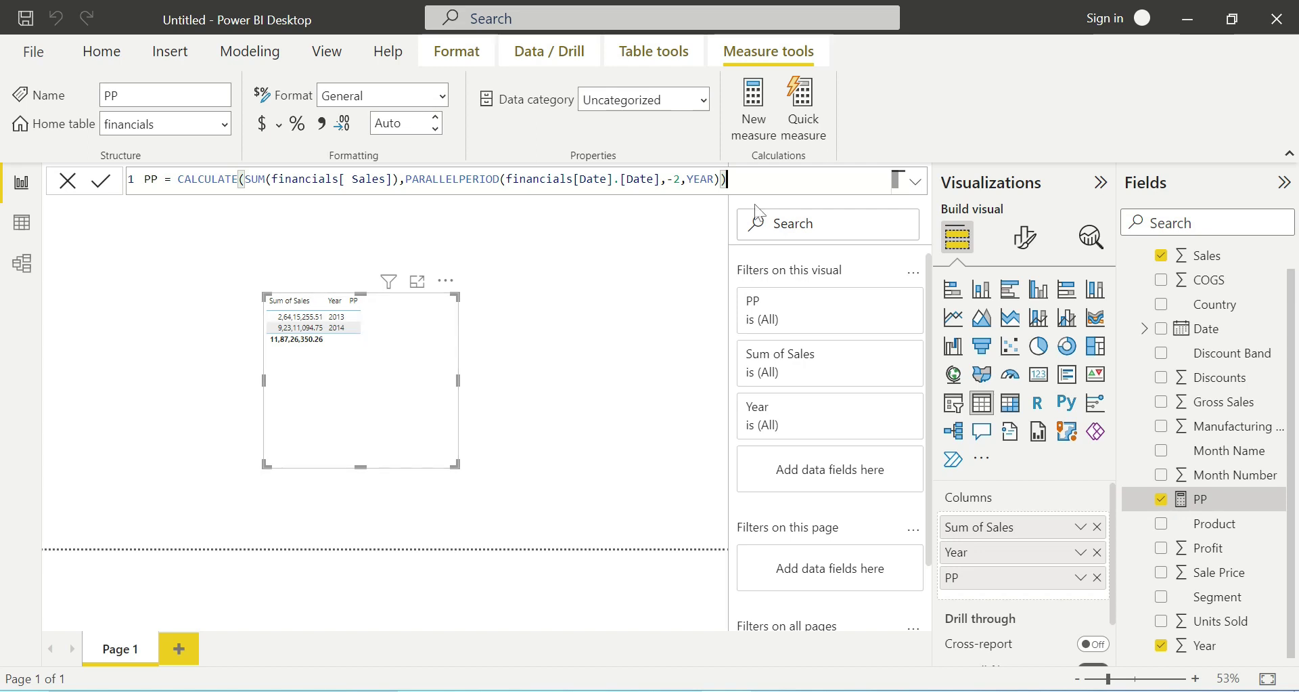
- Change the PP measure's PARALLELPERIOD to 1 interval of MONTH and apply the formula
click(743, 182)
key(BackSpace)
key(BackSpace)
key(BackSpace)
key(BackSpace)
key(BackSpace)
key(BackSpace)
key(BackSpace)
key(BackSpace)
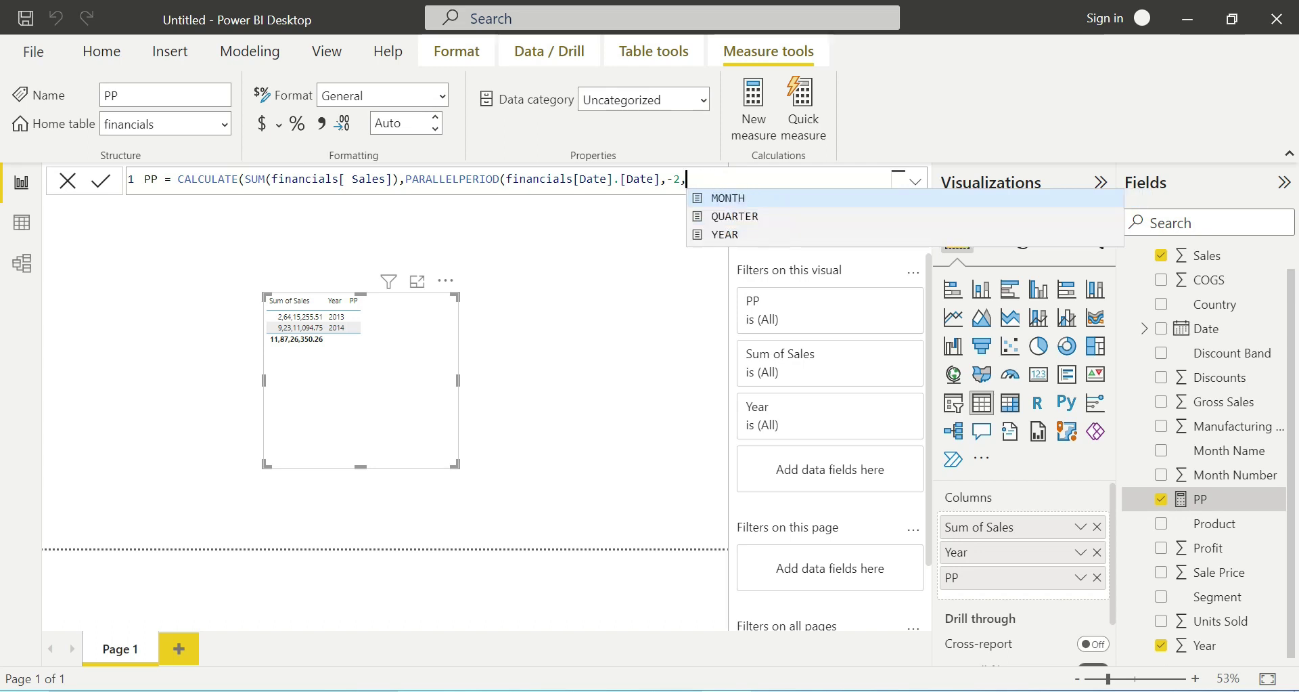
text(1)
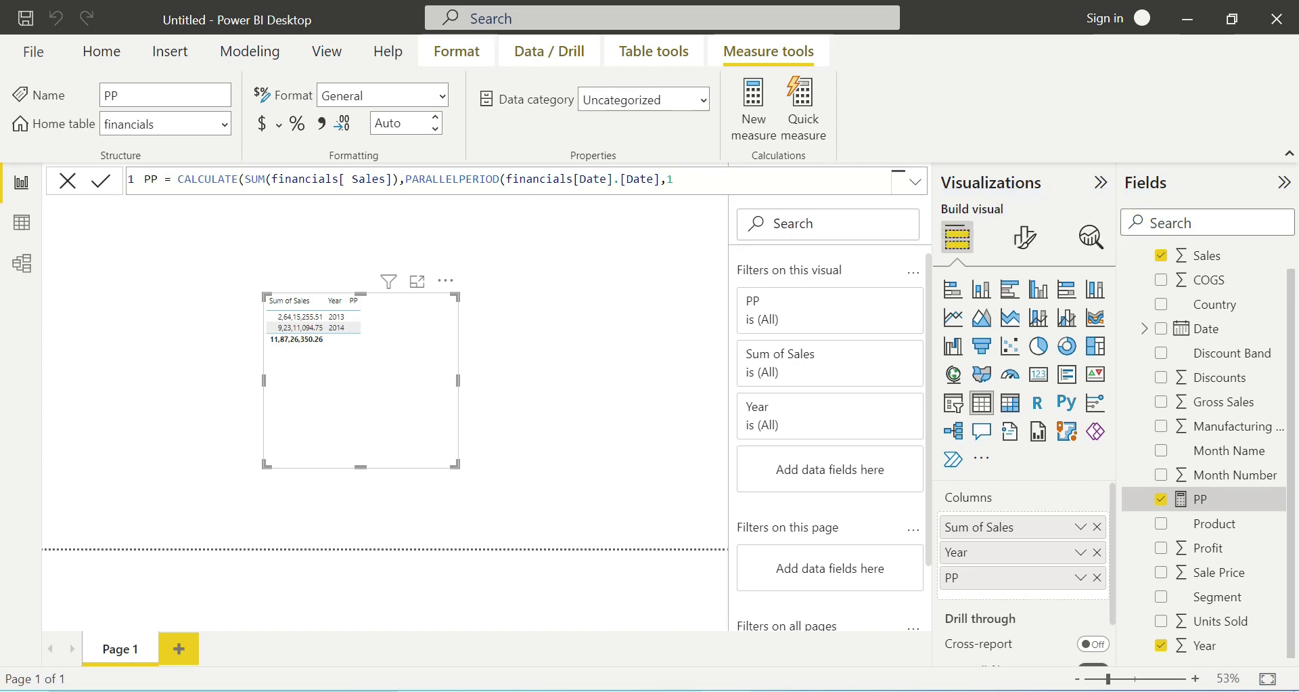
text(,MONTH)
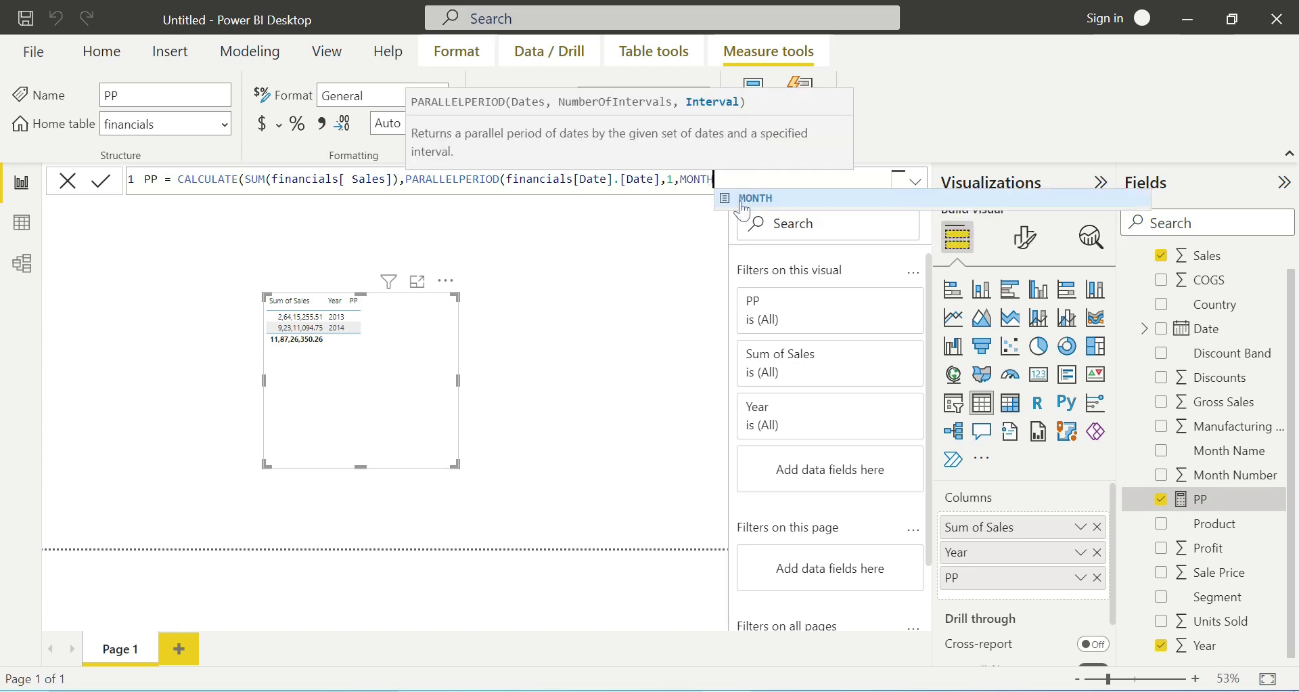
text())
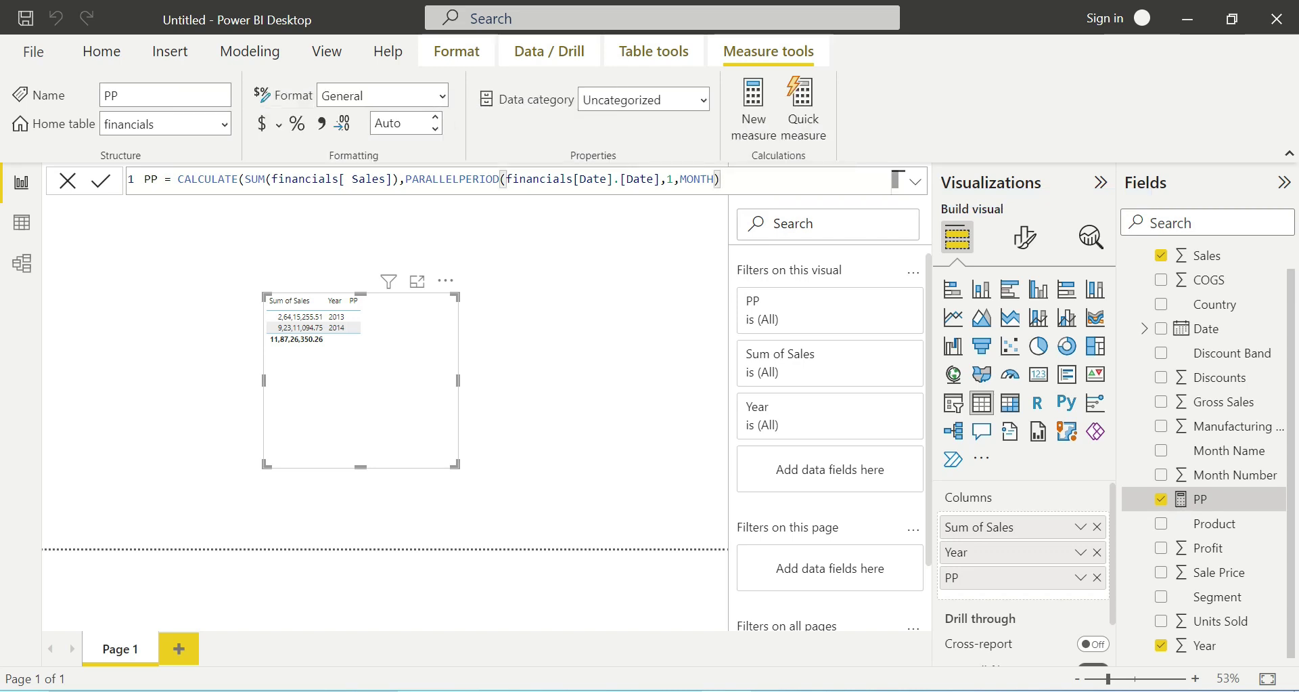
text())
key(Return)
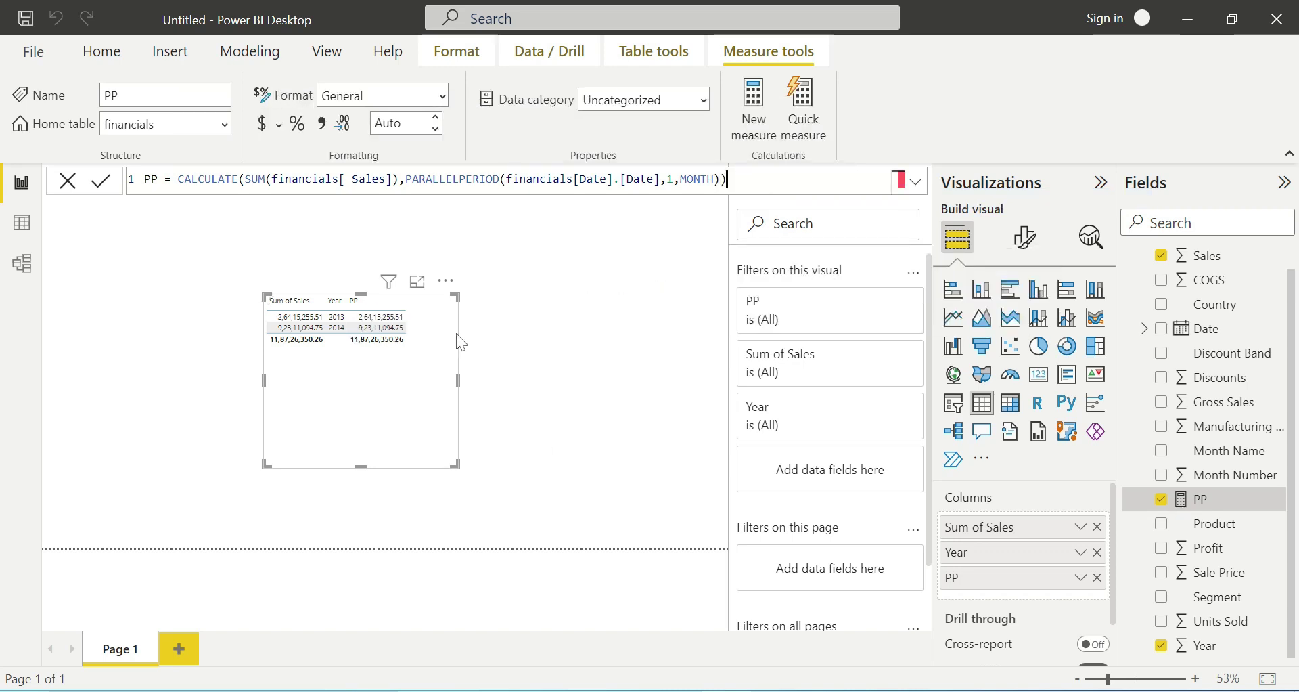
- Replace the table's Year column with Month from the Date hierarchy and slightly enlarge the visual
click(1098, 553)
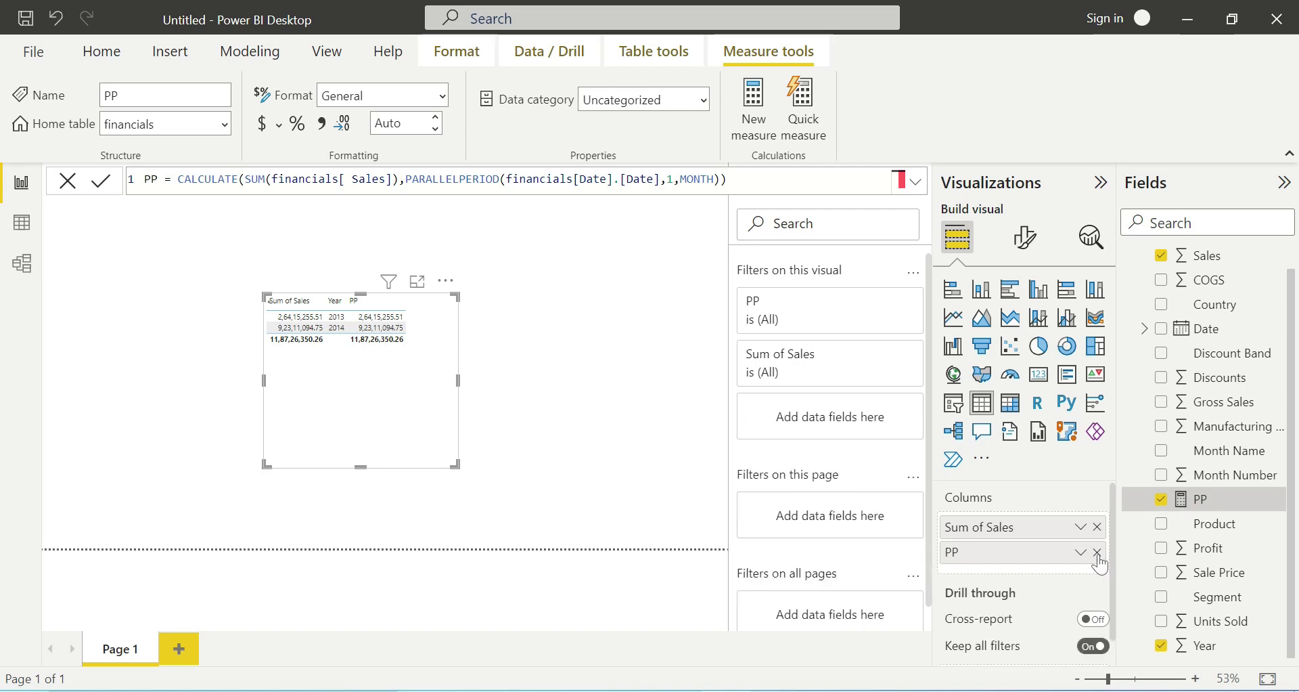
click(1143, 328)
click(1159, 353)
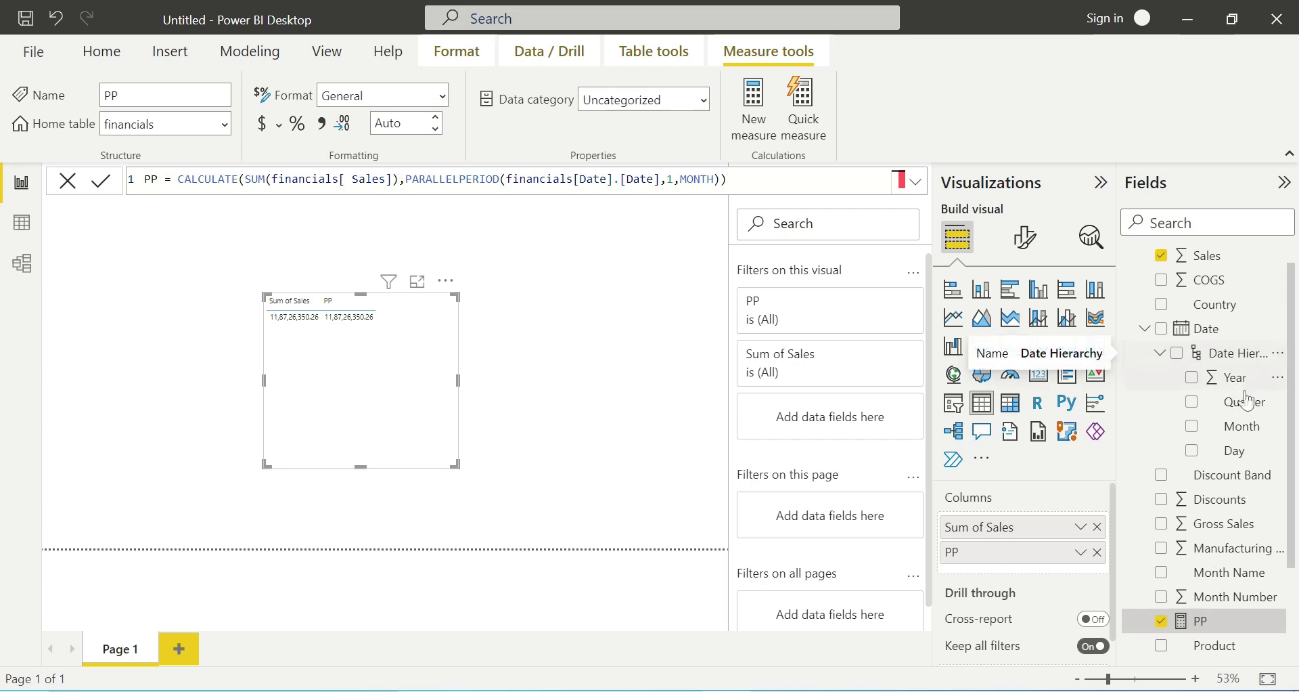
drag(1247, 425, 1020, 576)
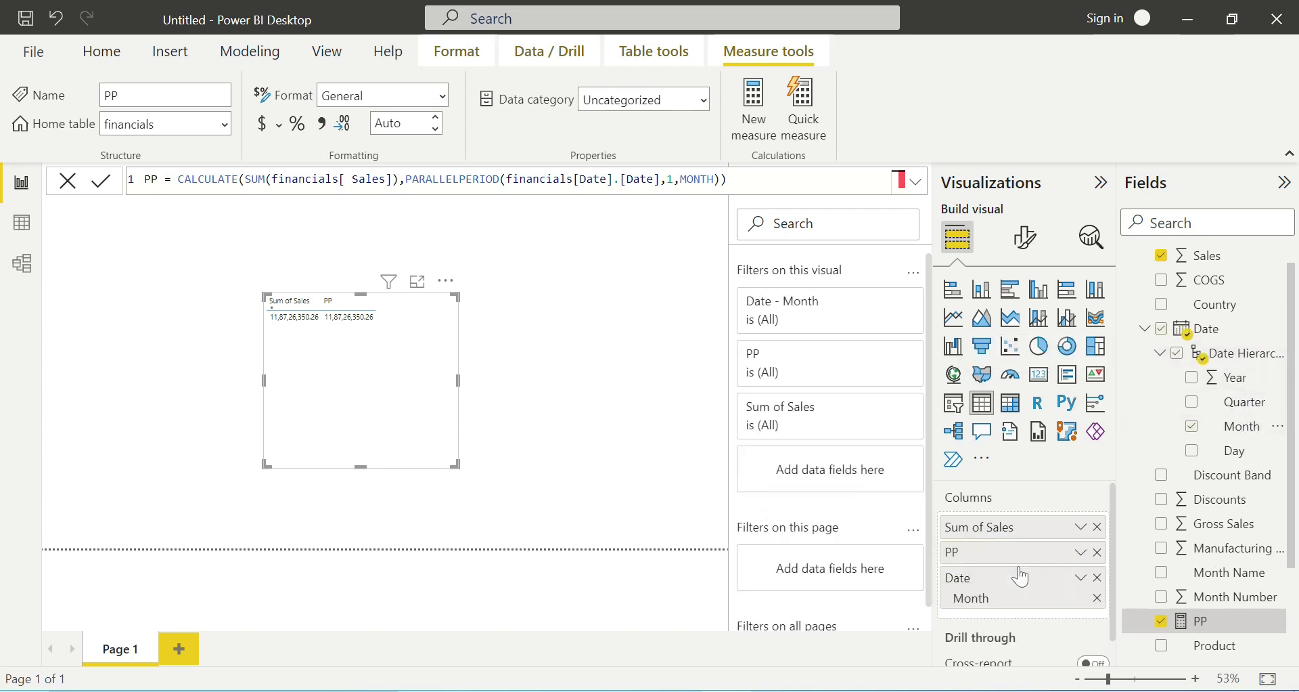
drag(458, 469, 477, 472)
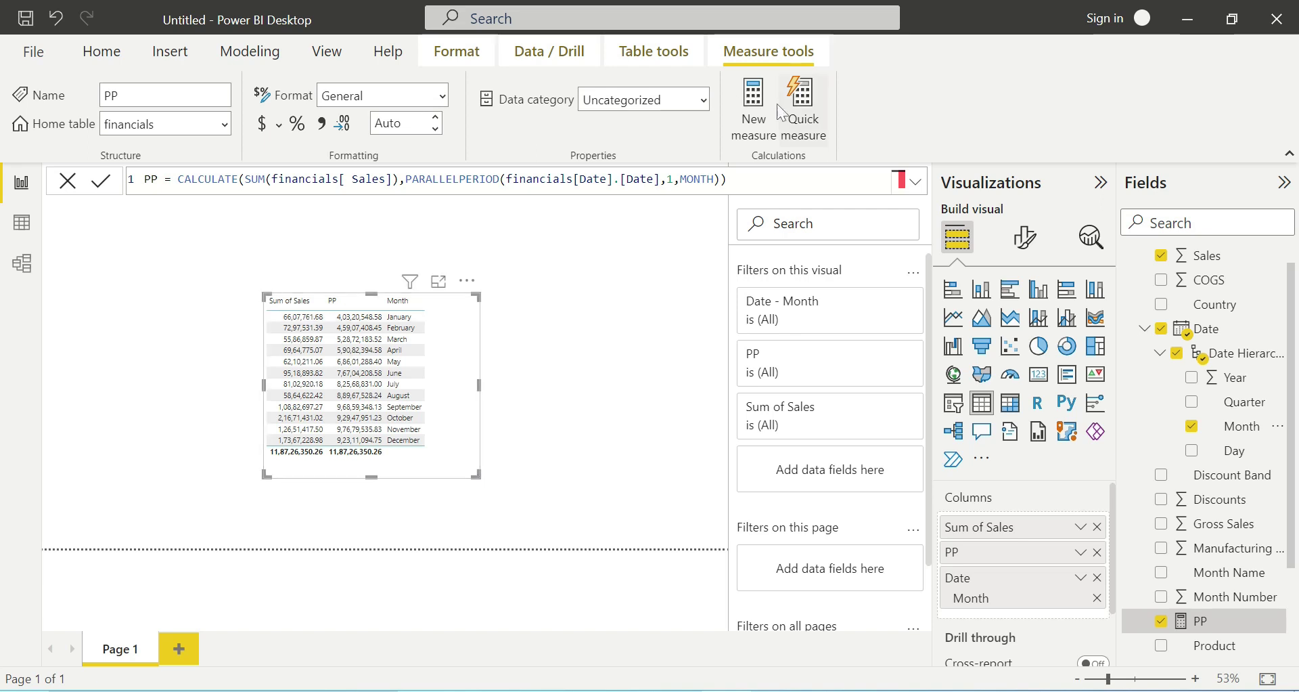
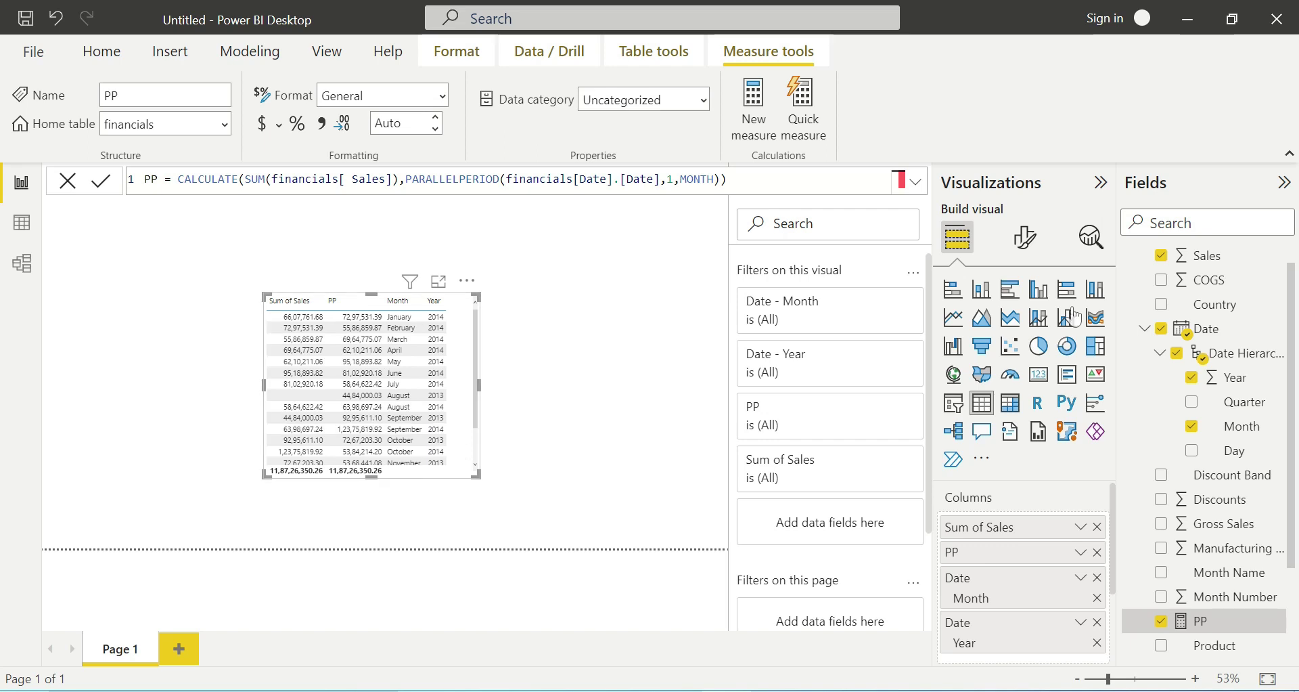
- Set the font size of the table visual's values to 18
click(1024, 249)
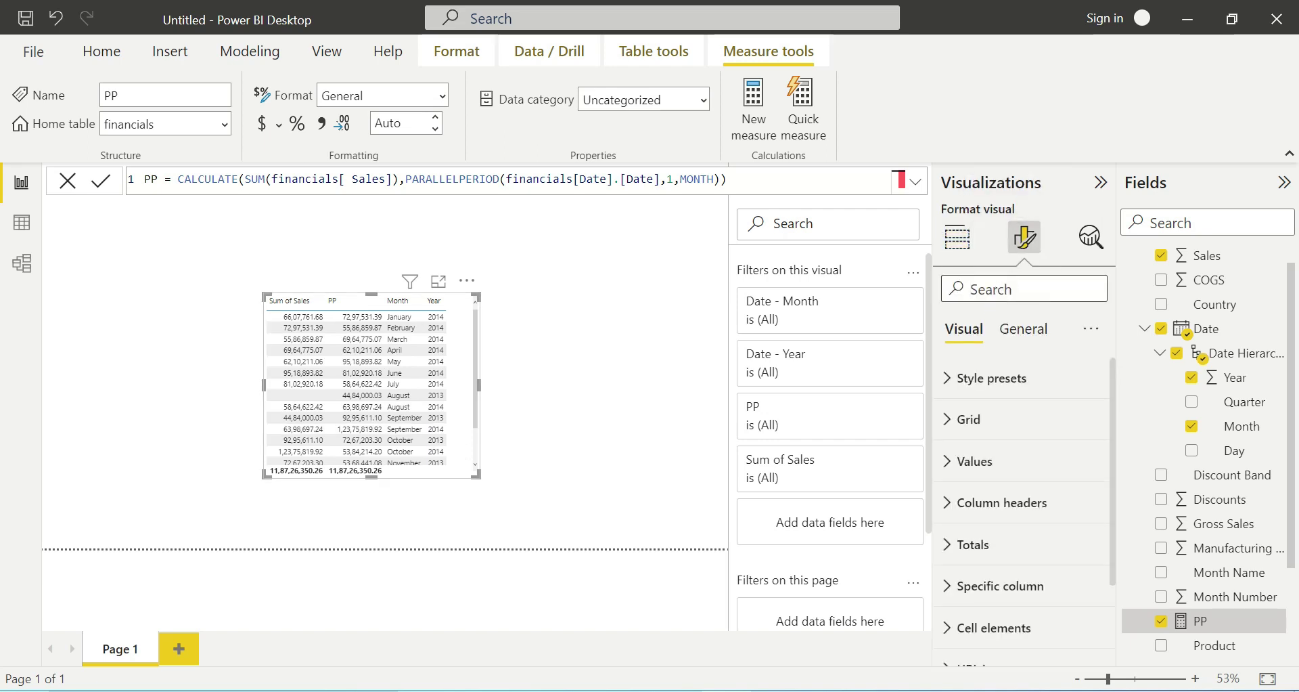
text(value)
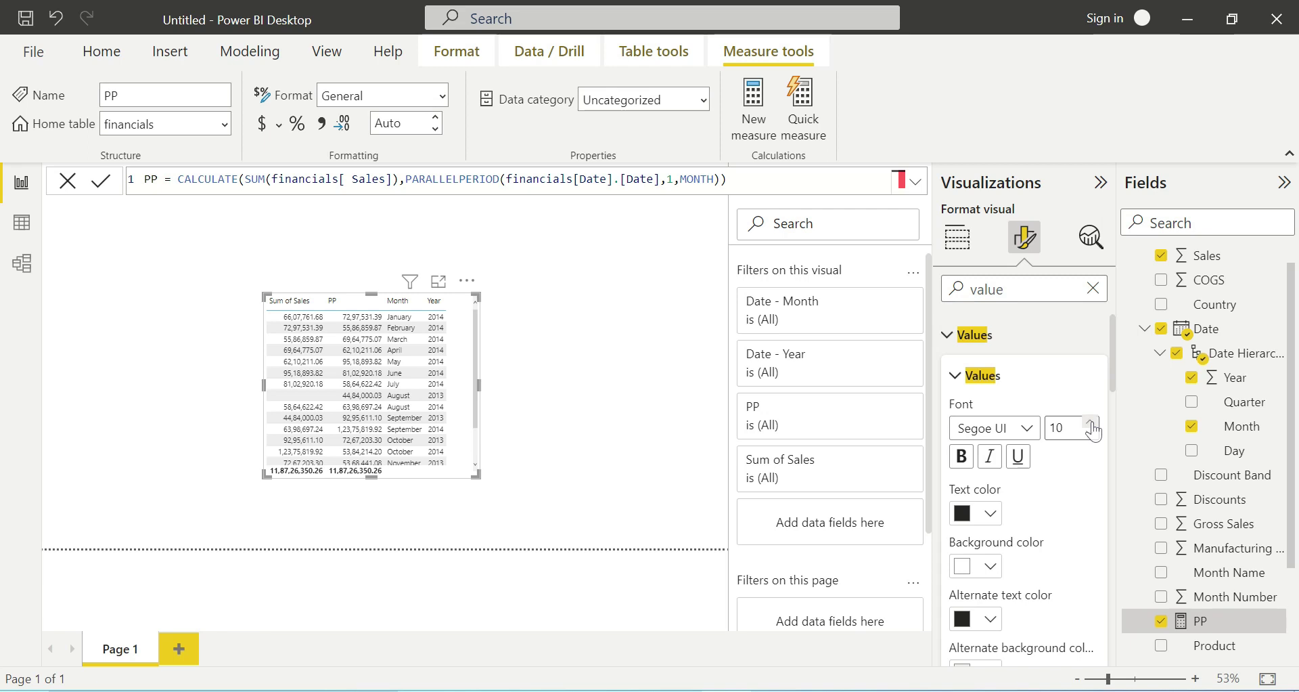
click(1091, 426)
click(1092, 426)
click(1092, 426)
click(1092, 426)
click(1092, 426)
click(1092, 426)
click(1091, 426)
click(1092, 427)
- Set the table's column header font size to 16 and enlarge the visual until all four columns fit
click(1047, 291)
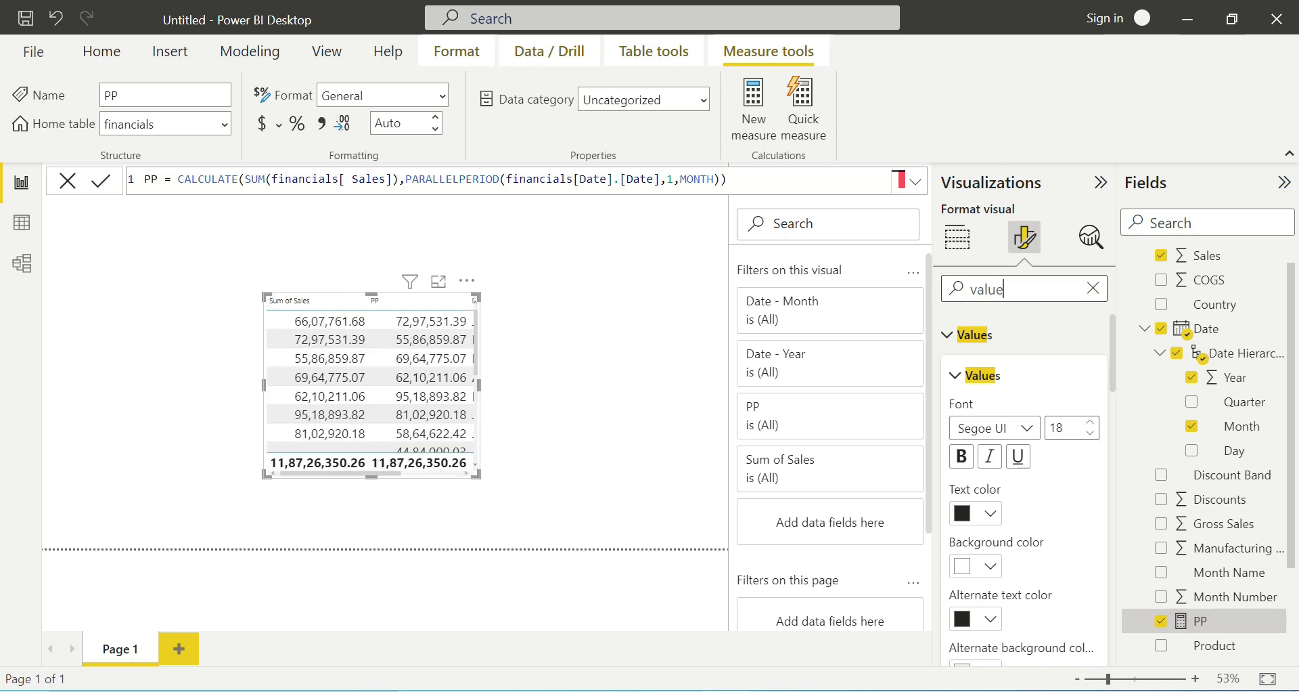
key(ctrl+a)
text(cOLUMN)
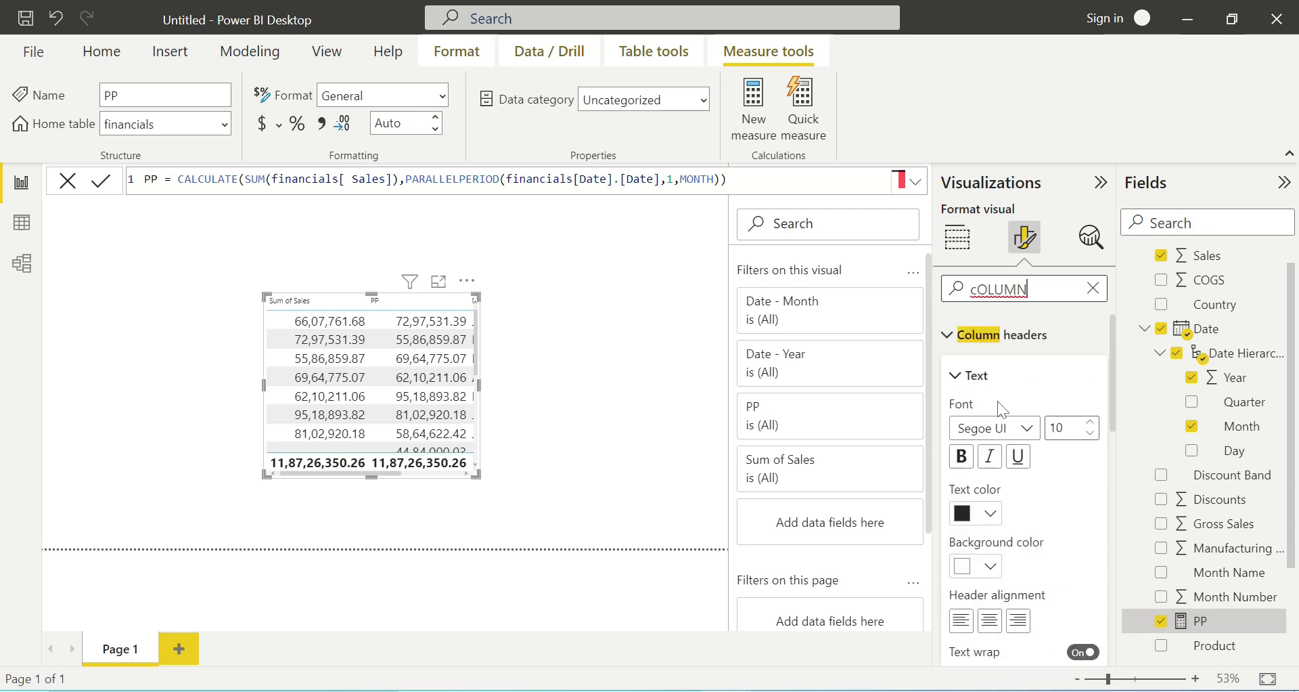
click(1090, 430)
click(1090, 425)
click(1091, 425)
click(1090, 425)
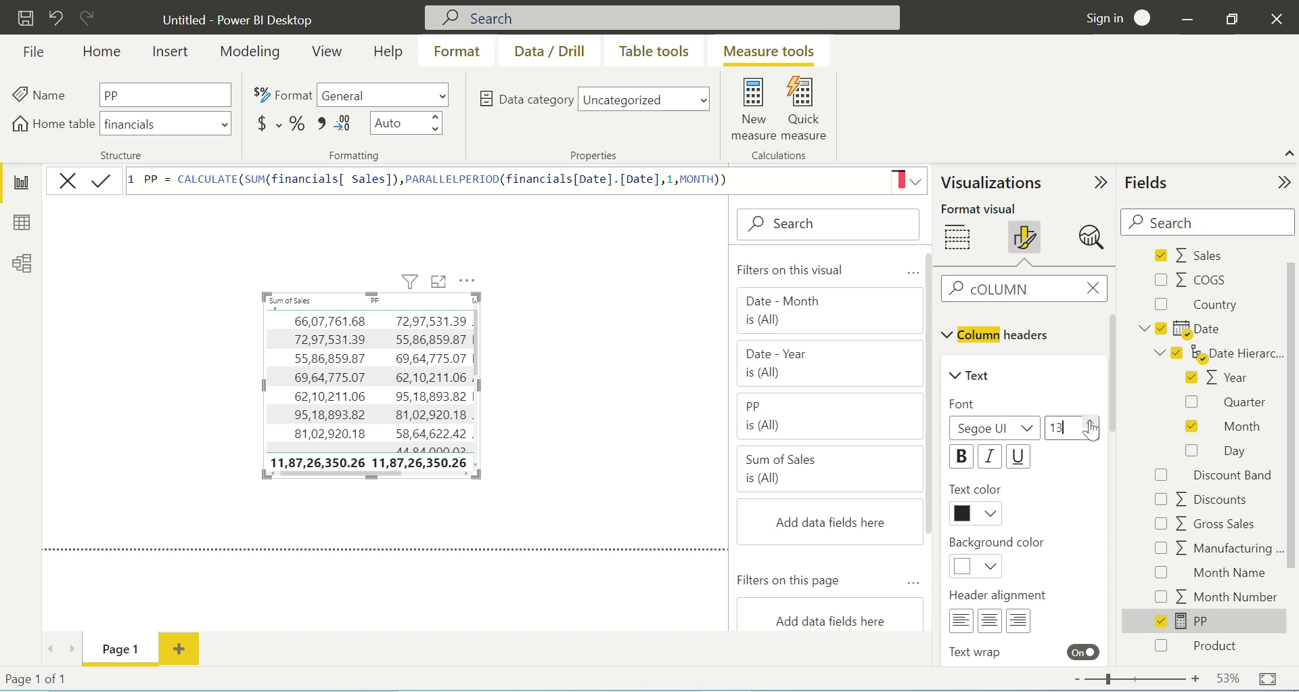
click(1090, 425)
click(1090, 425)
click(1090, 424)
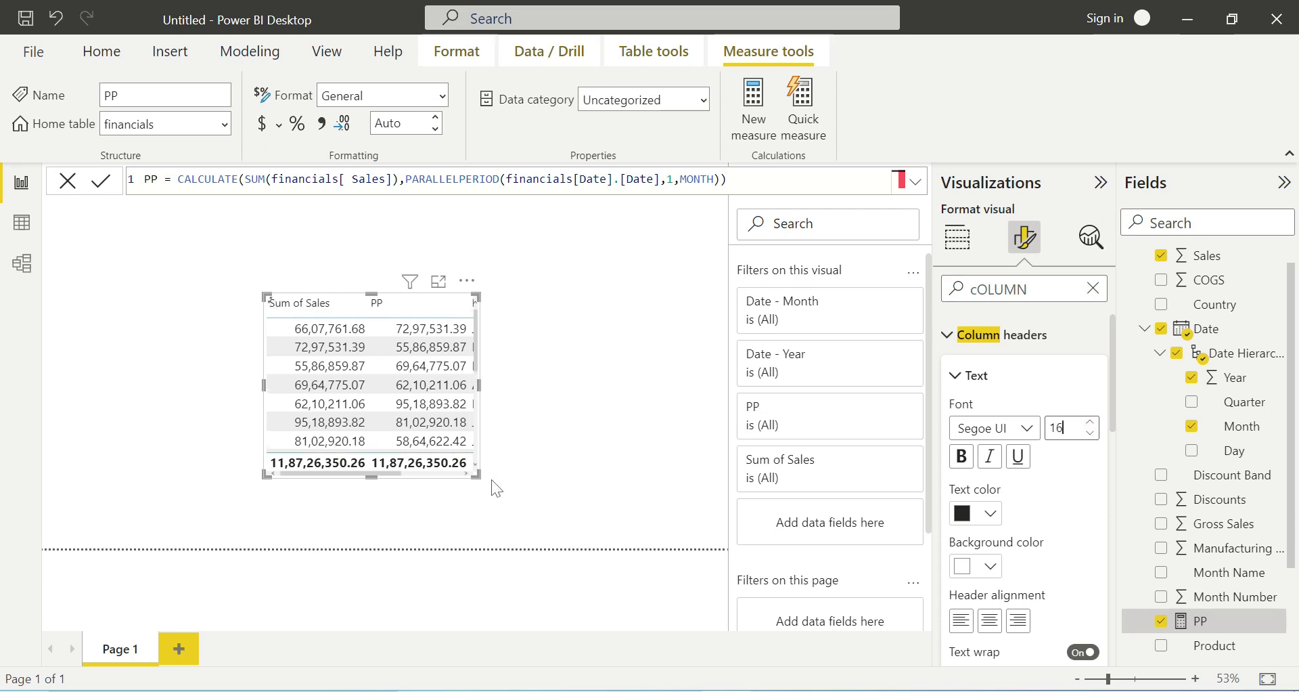
drag(479, 479, 649, 546)
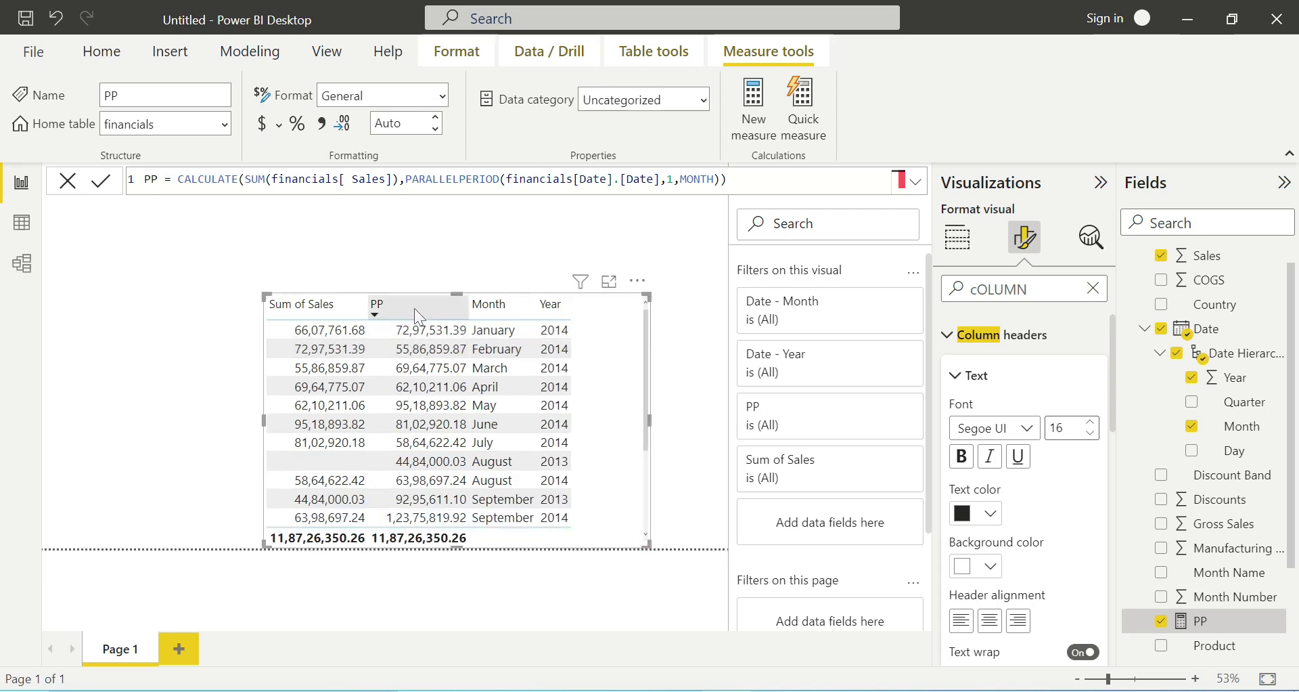
drag(260, 292, 240, 255)
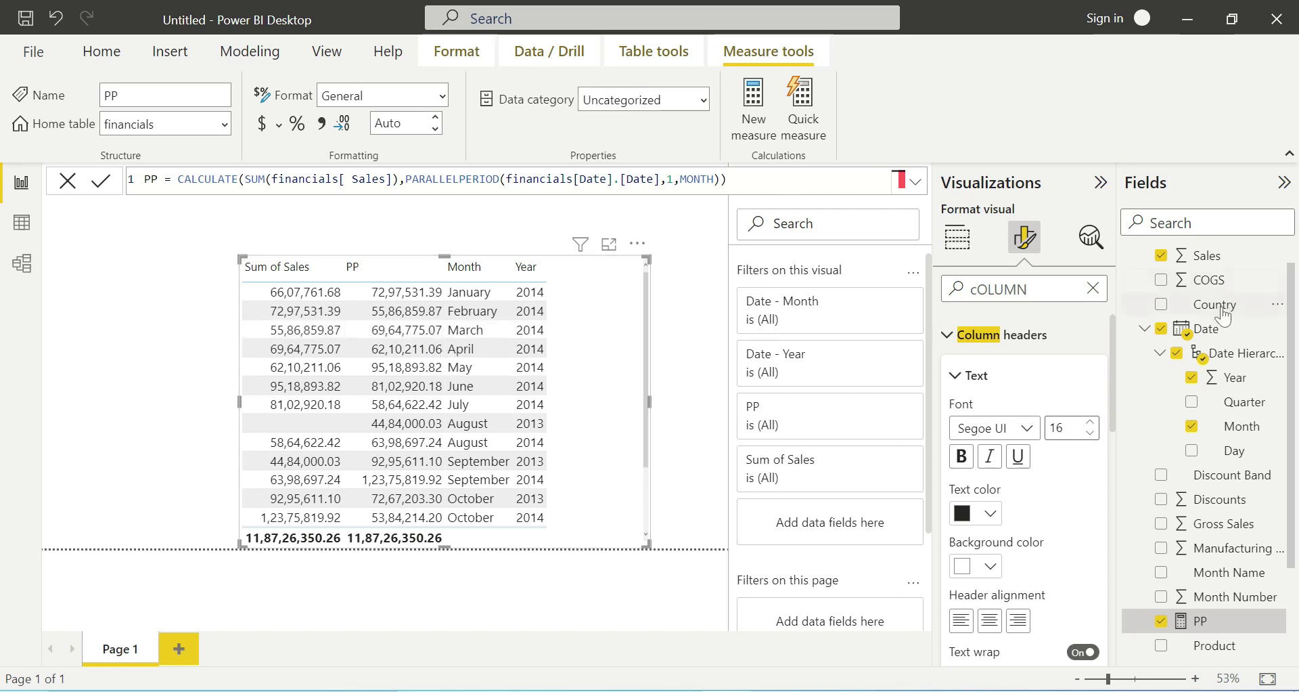
- Create a measure named dATEADD_1 in the financials table and begin its formula with CALCULATE over the SUM of financials[ Sales]
scroll(1223, 313, up, 1)
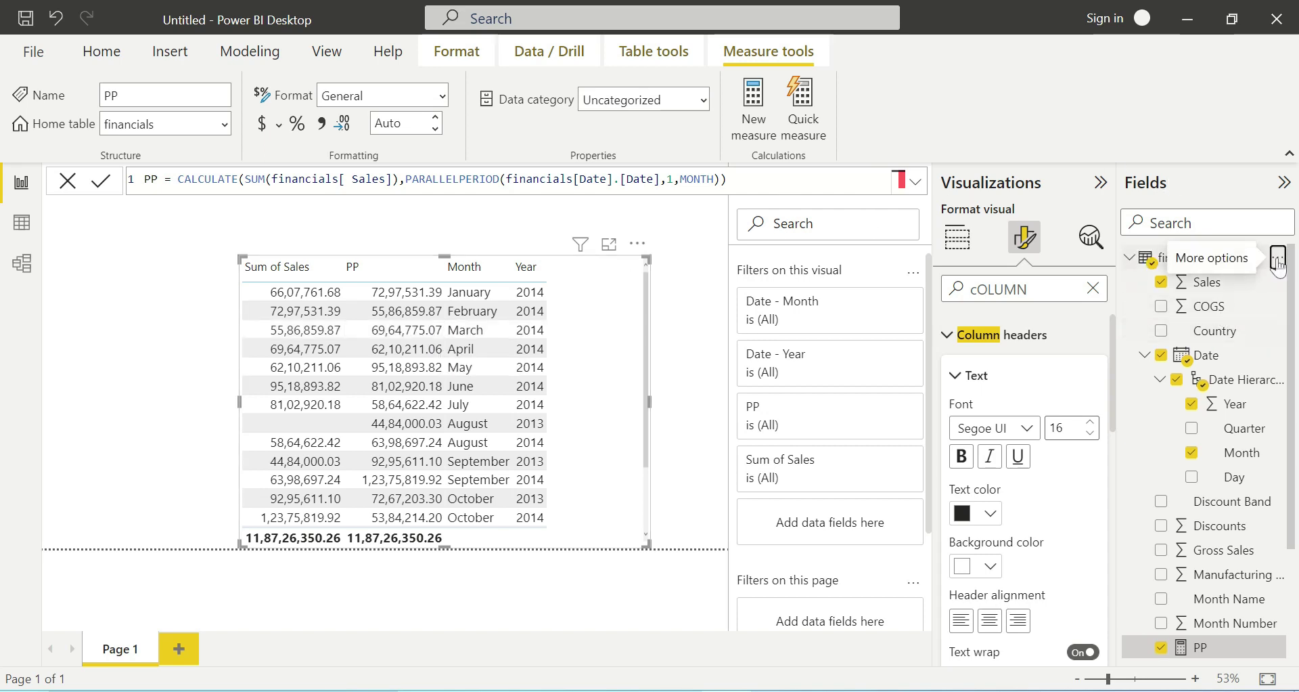
click(1277, 261)
click(1143, 281)
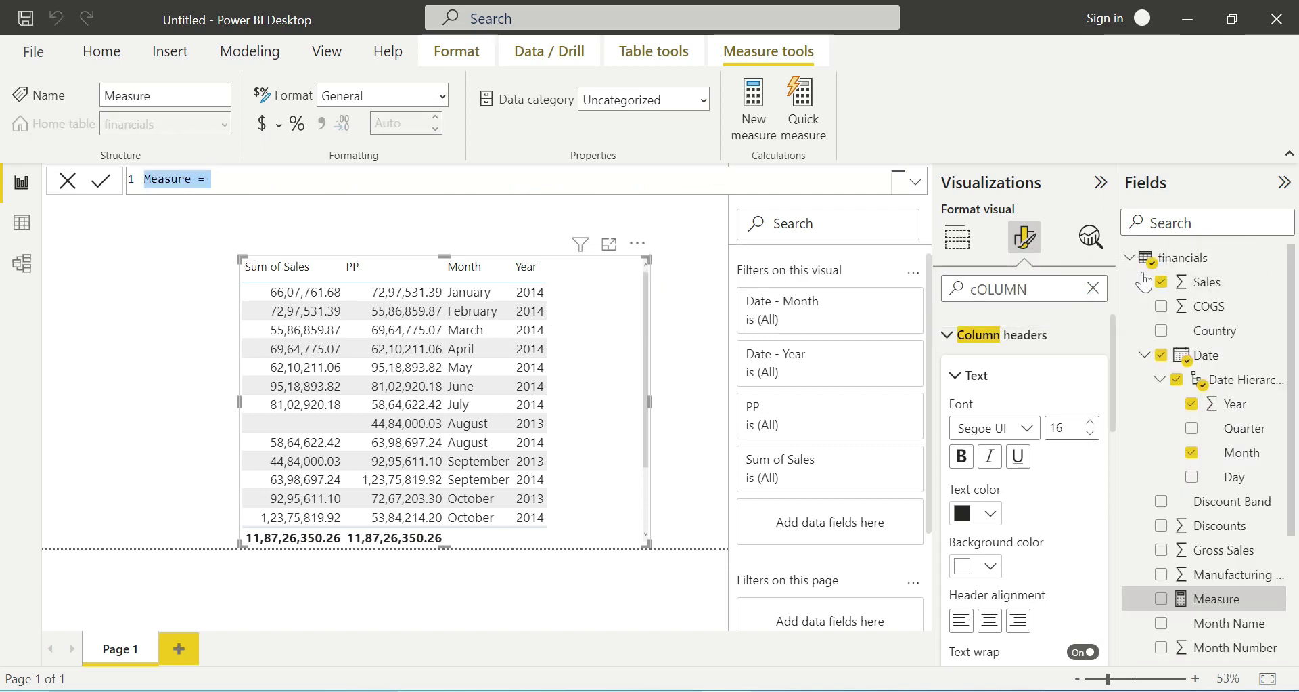
text(dATEA)
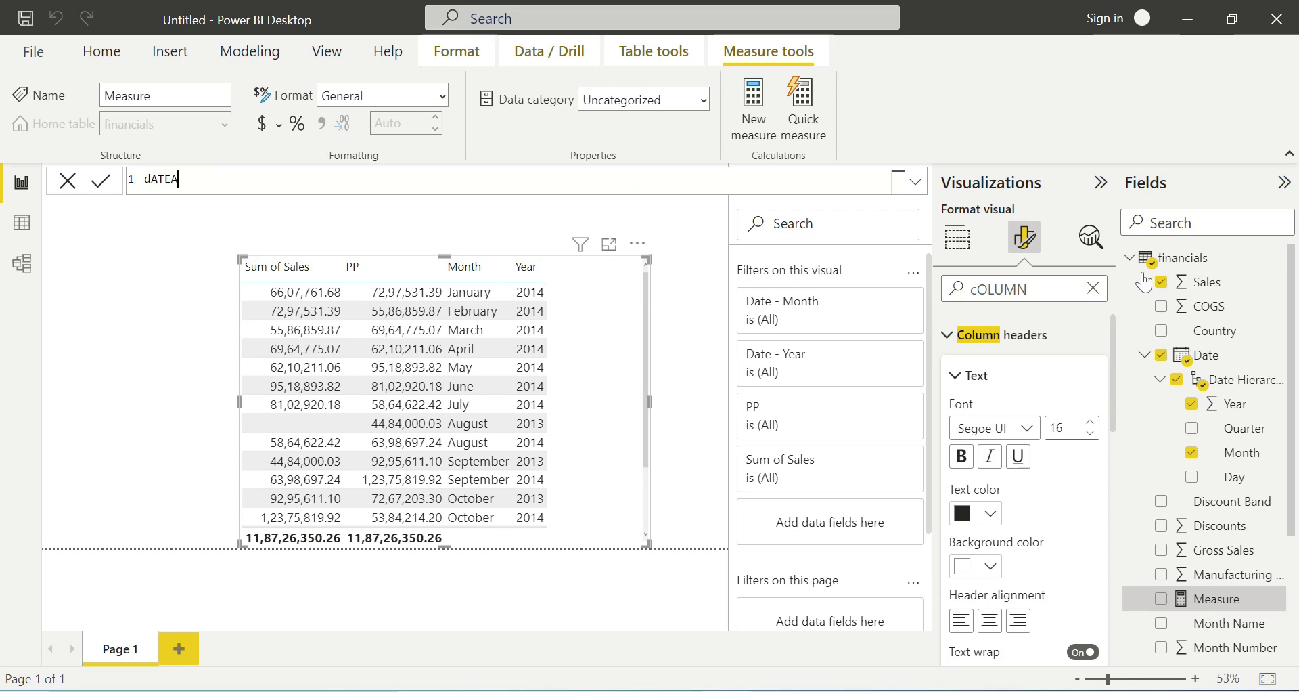
text(DD_1 = CA)
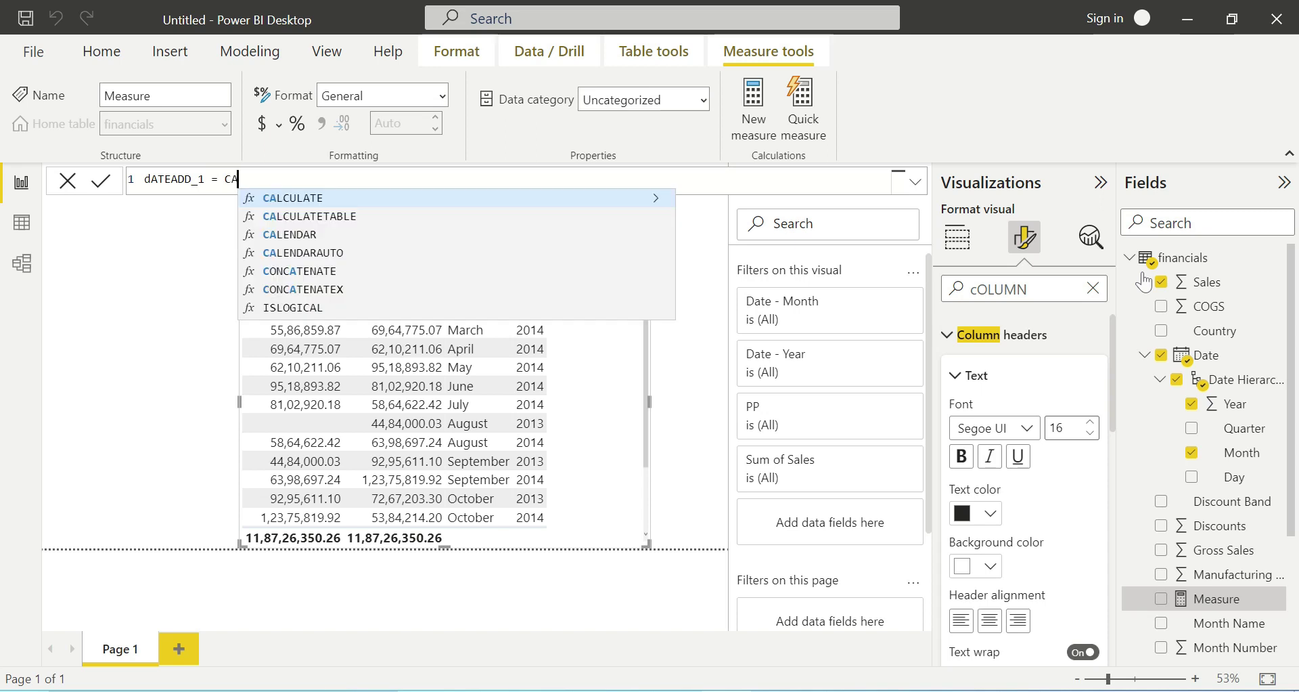
text(LCULATE(SUM()
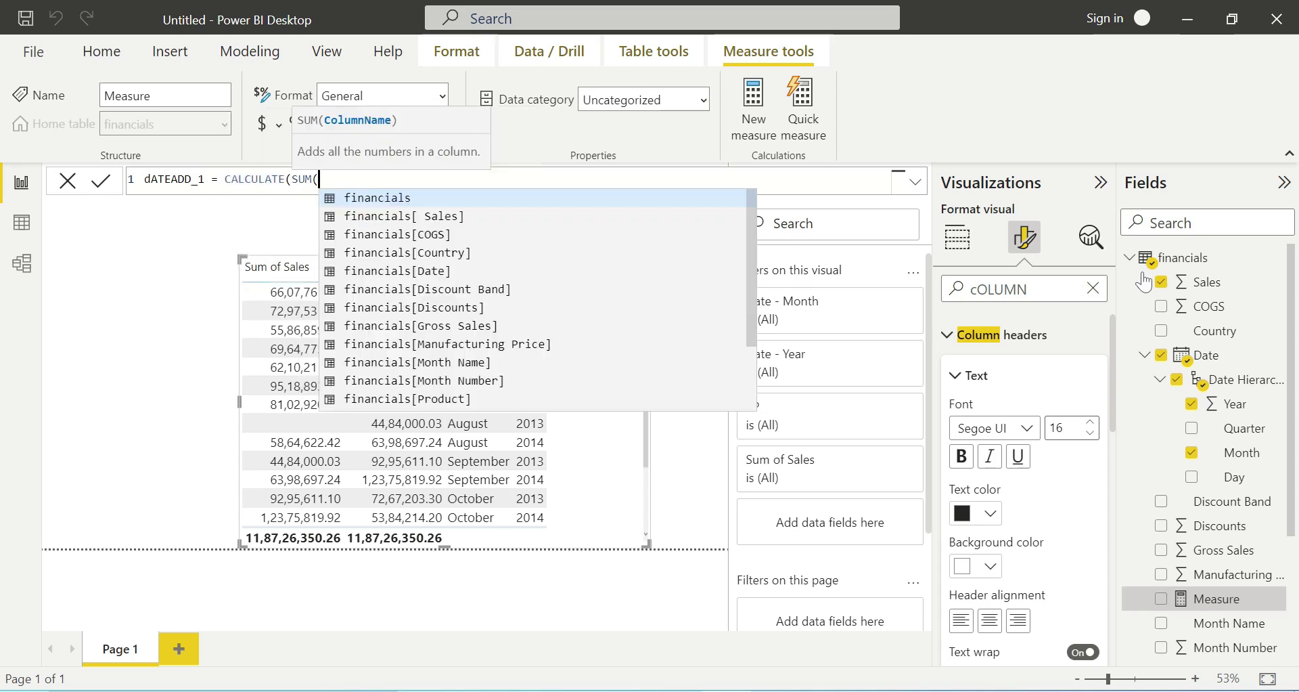
key(Down)
key(Tab)
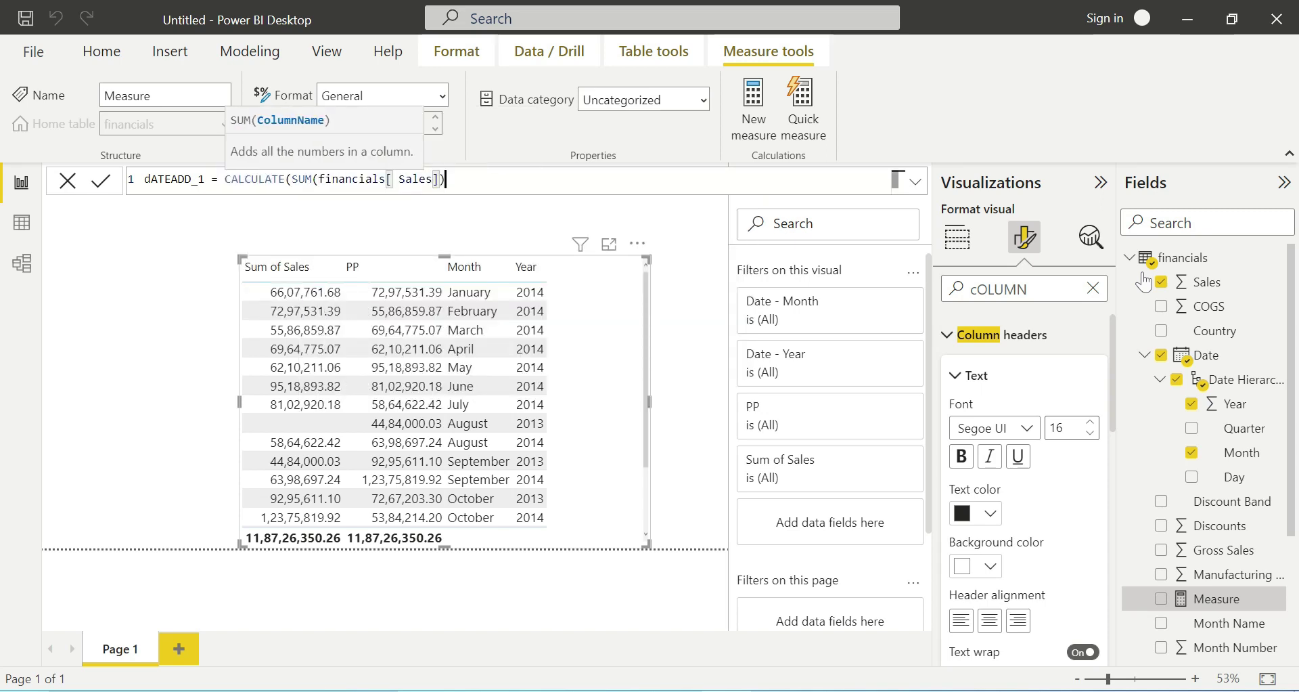
- Add a DATEADD filter to the dATEADD_1 formula with financials[Date].[Date] as the dates and 1 as the number of intervals
text(),DATE)
key(Down)
key(Tab)
text(D)
key(BackSpace)
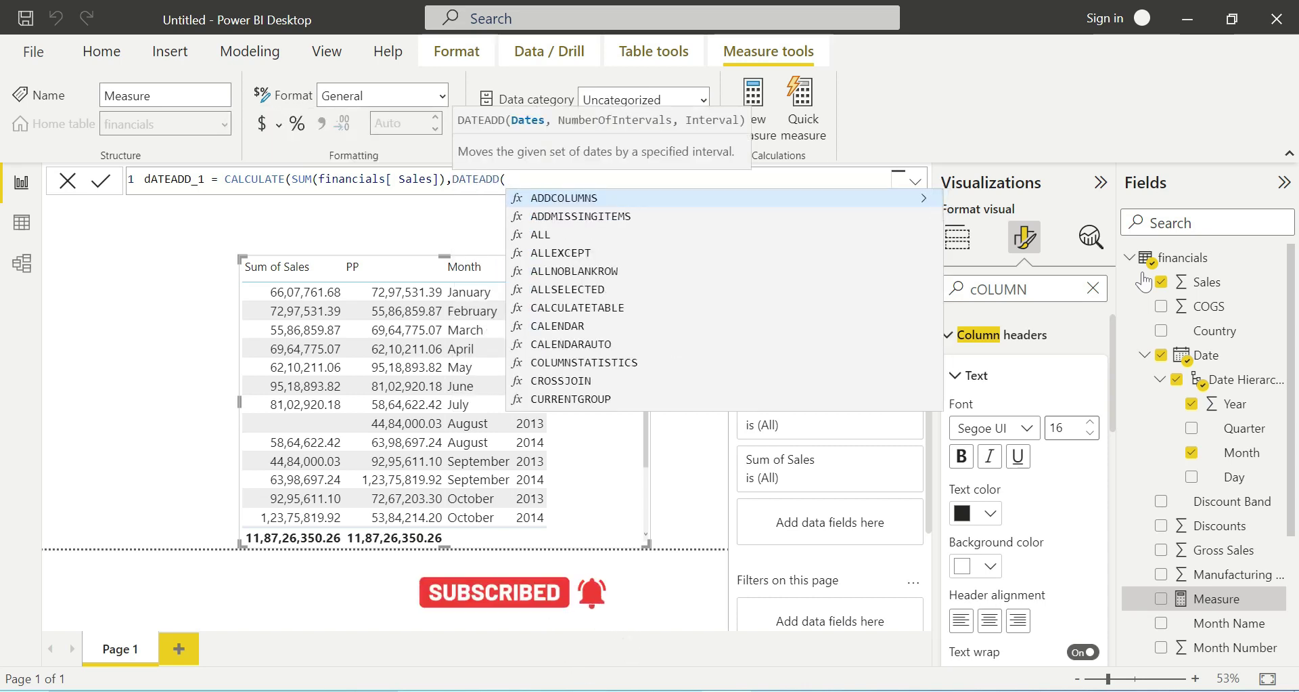
text(DATE)
click(683, 307)
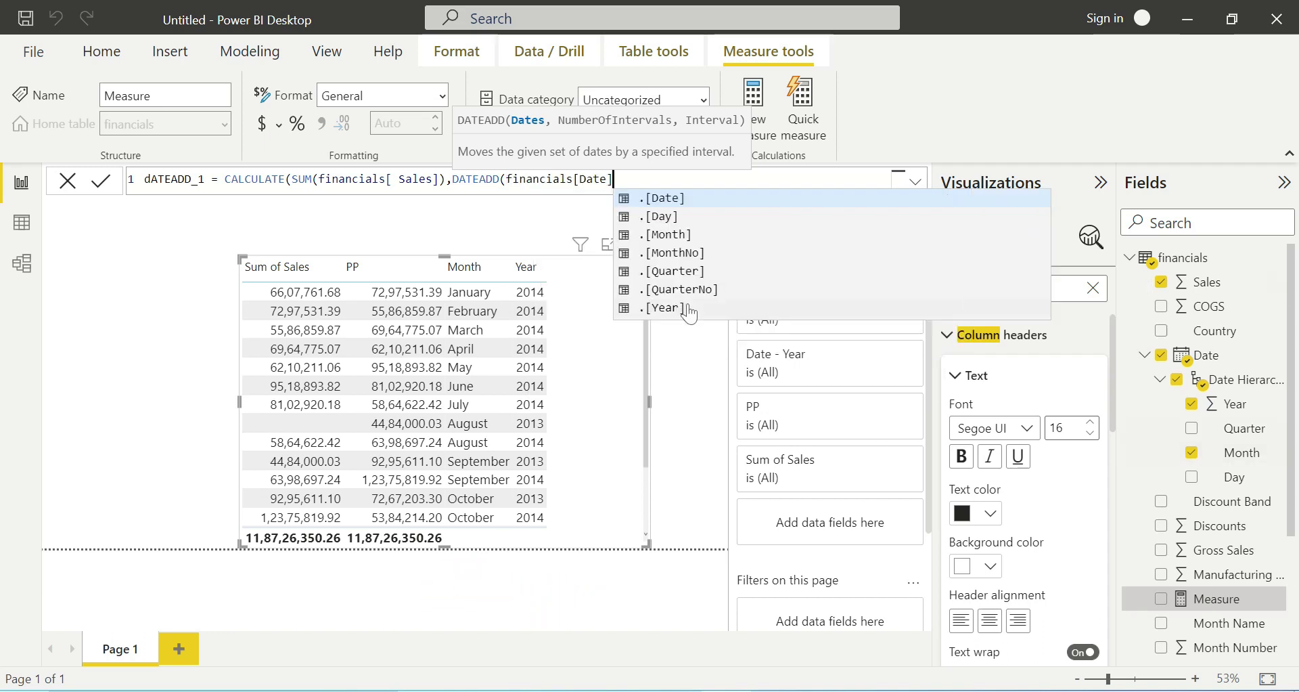
click(667, 197)
text(,1,)
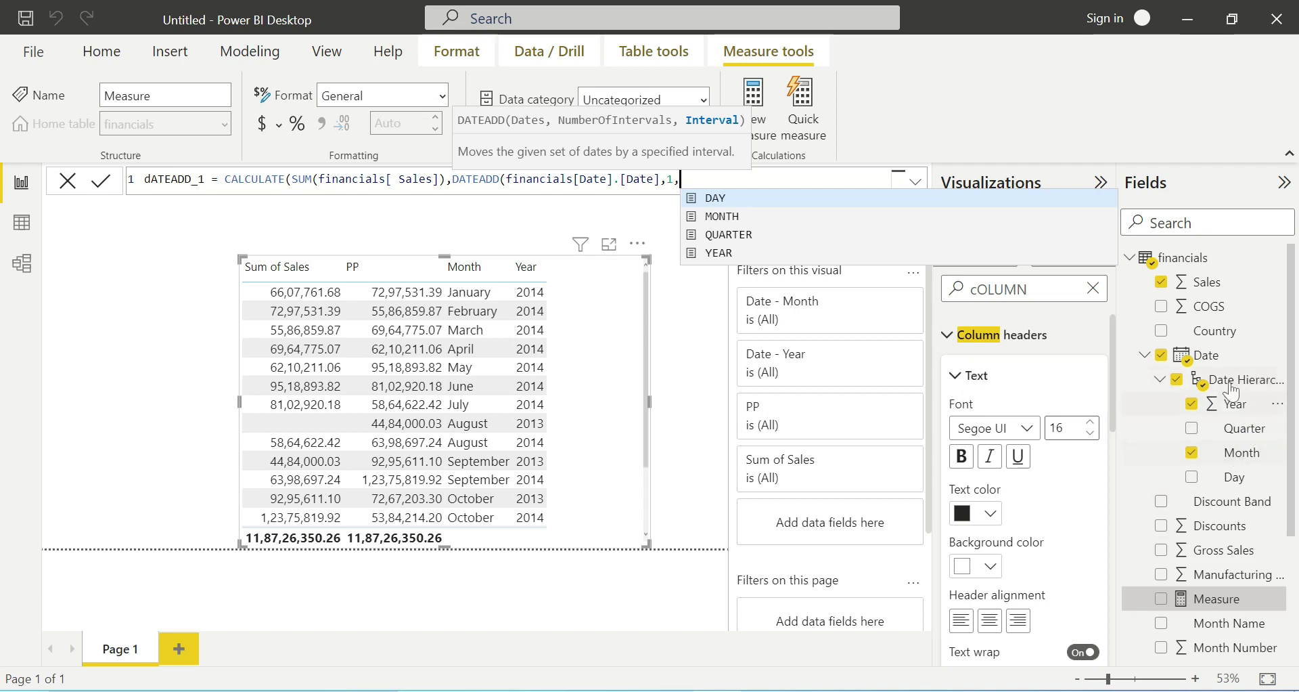
- Open the PP measure's formula and delete the MONTH interval with the closing parentheses from its PARALLELPERIOD
scroll(1235, 386, down, 3)
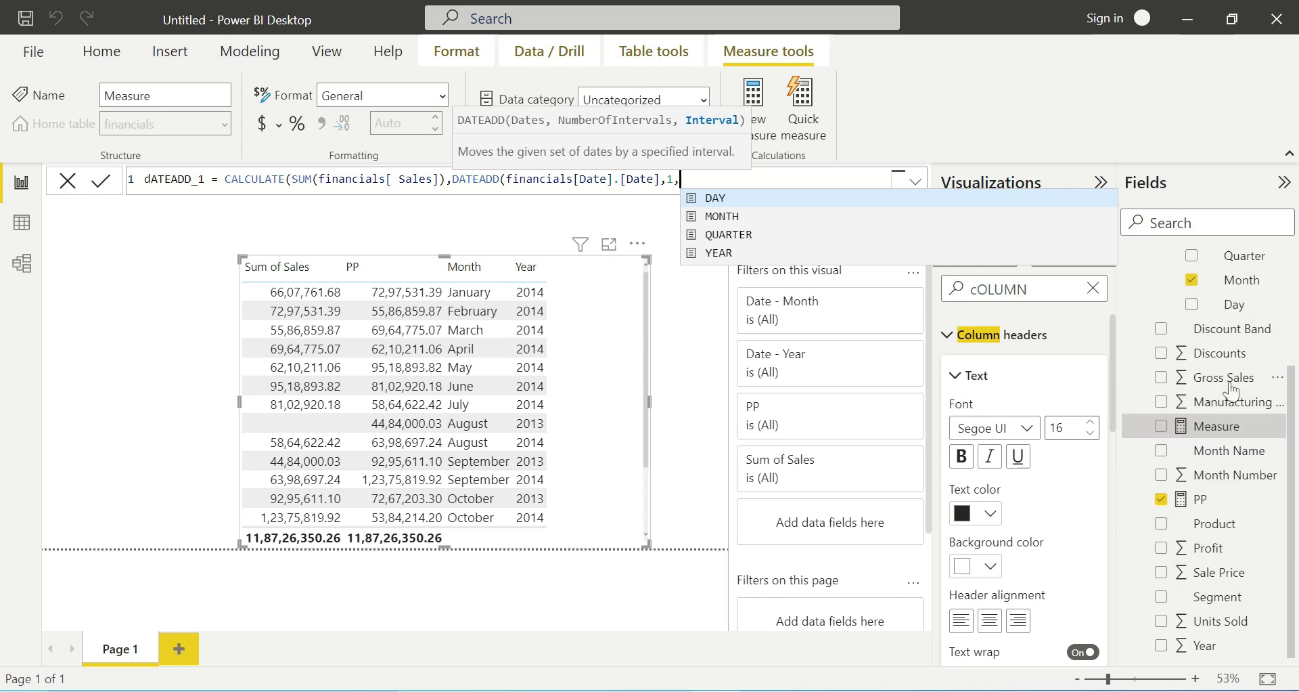
click(1197, 506)
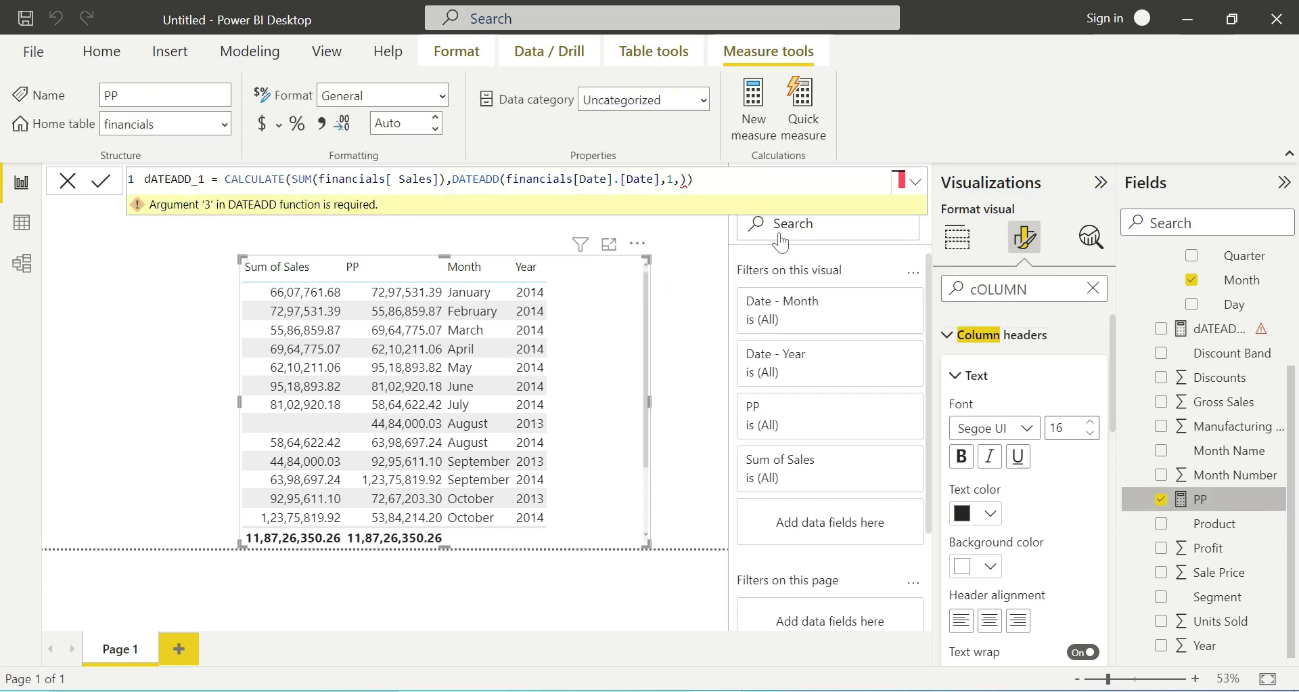
key(BackSpace)
key(BackSpace)
key(BackSpace)
key(BackSpace)
key(BackSpace)
key(BackSpace)
key(BackSpace)
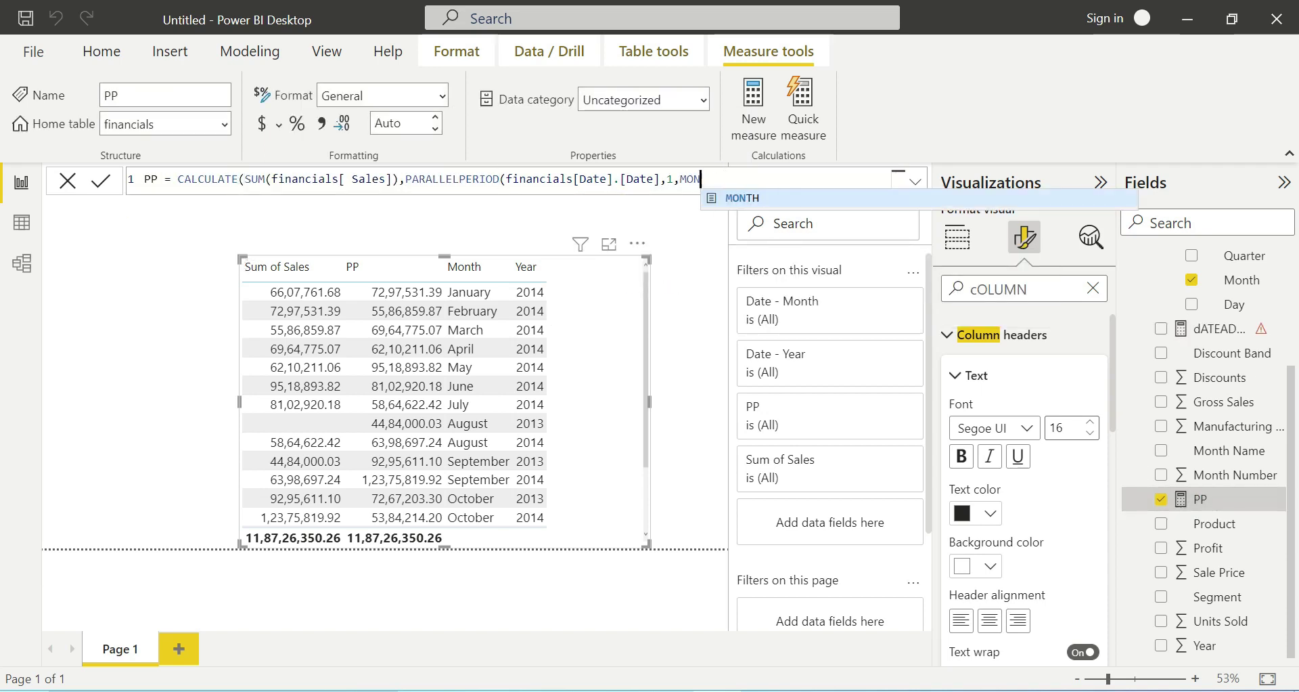